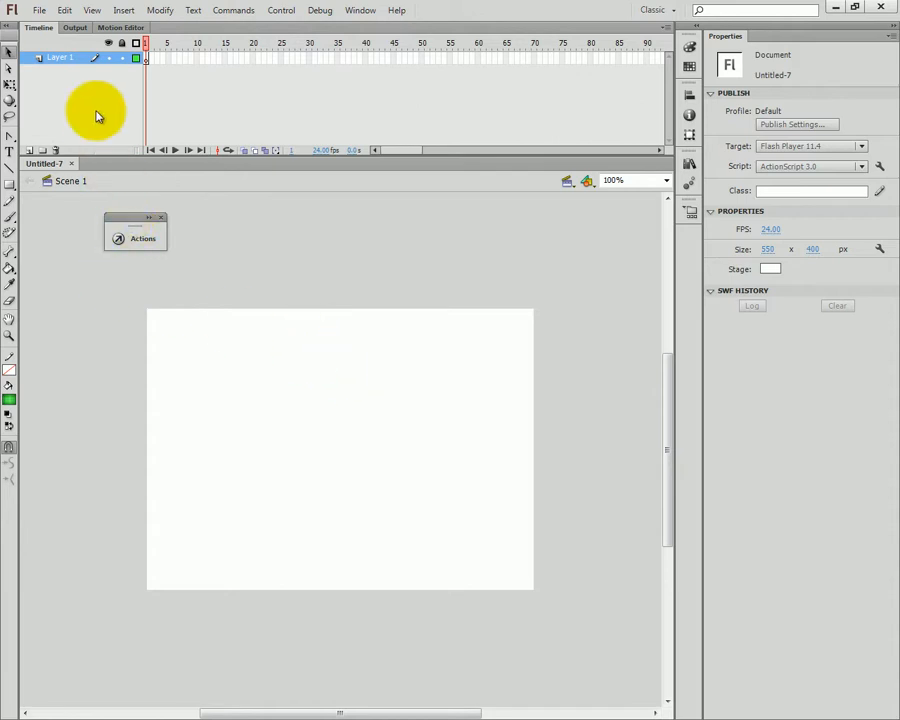
Try to create a classic tween on the empty first frame and undo it
right_click(145, 58)
left_click(145, 58)
right_click(145, 60)
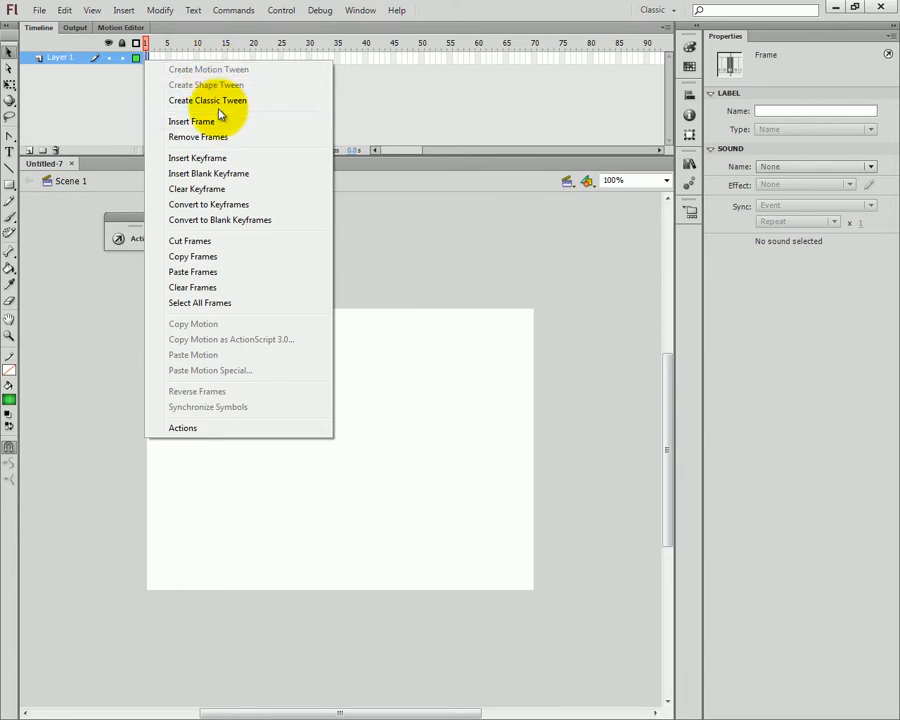
left_click(222, 103)
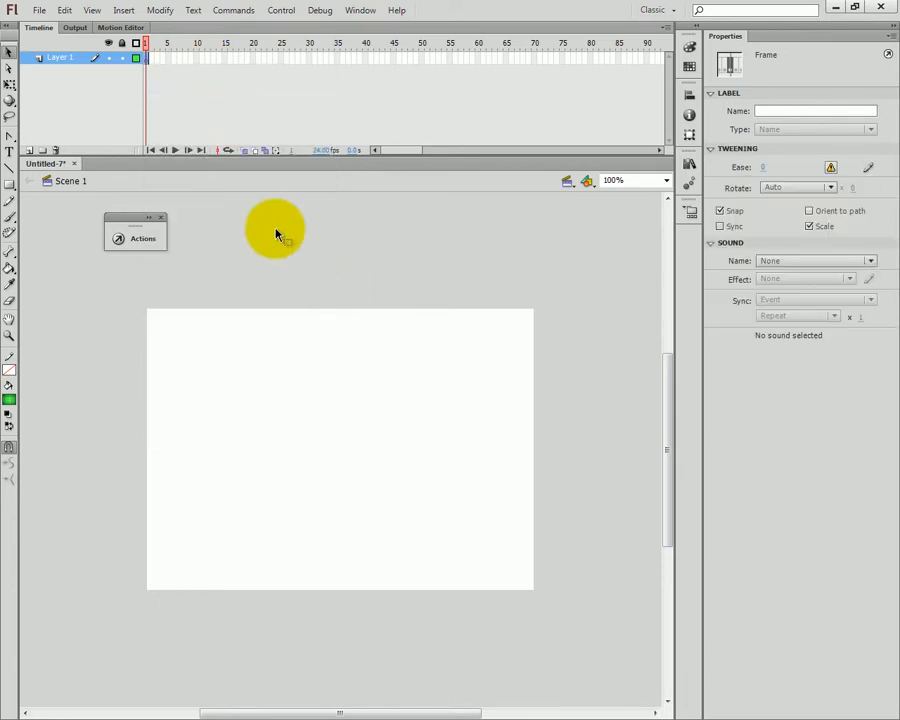
key("ctrl+z")
left_click(280, 312)
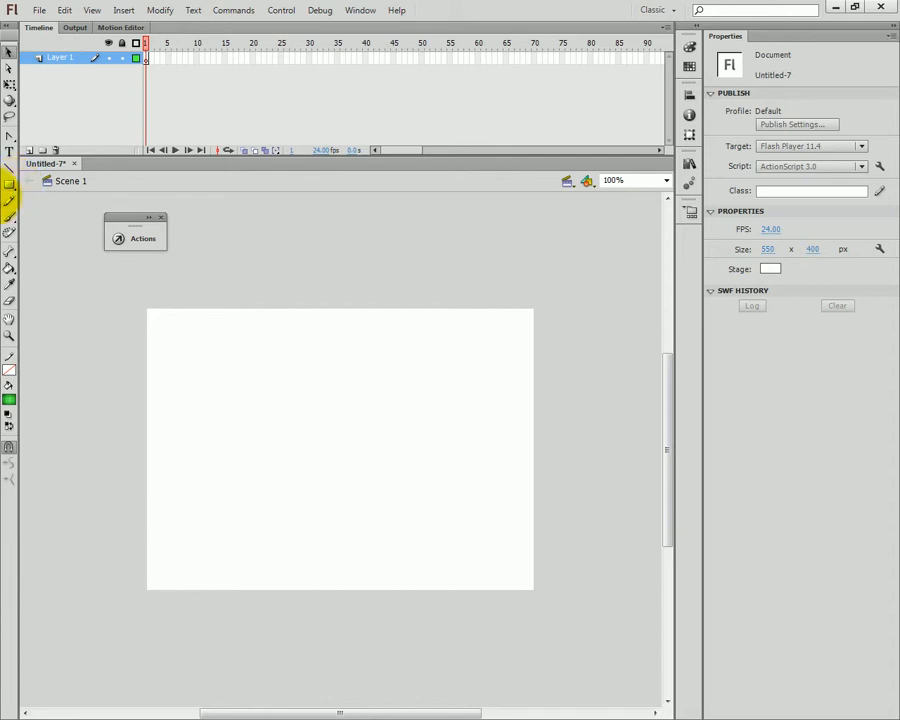
Draw a green square about 90 by 90 px in frame 1 and insert a keyframe at frame 10
left_click(10, 187)
left_click_drag(210, 356, 273, 420)
right_click(194, 58)
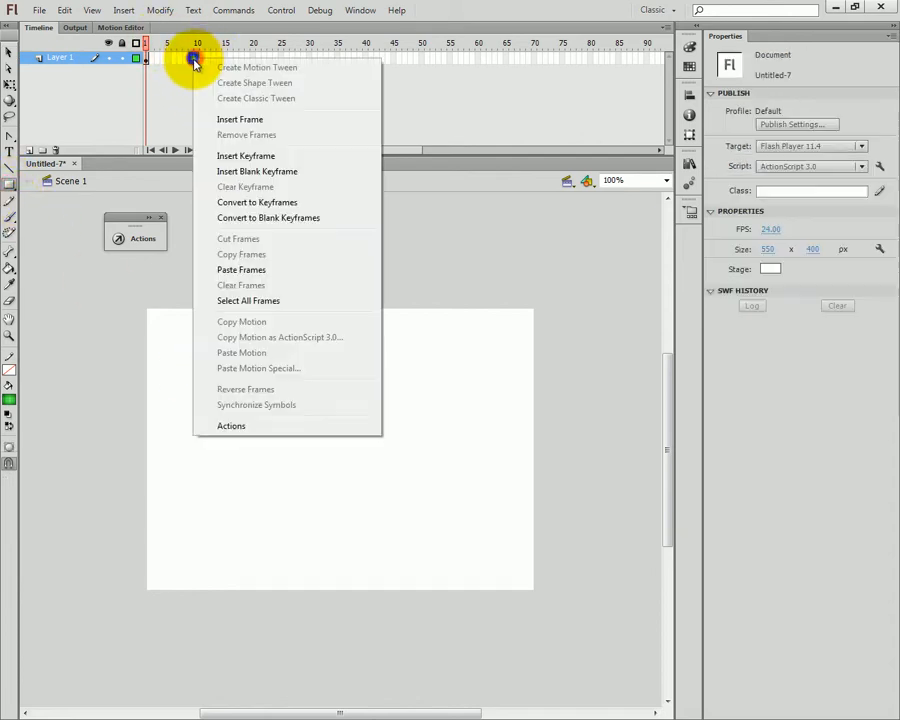
left_click(195, 56)
right_click(196, 58)
left_click(218, 154)
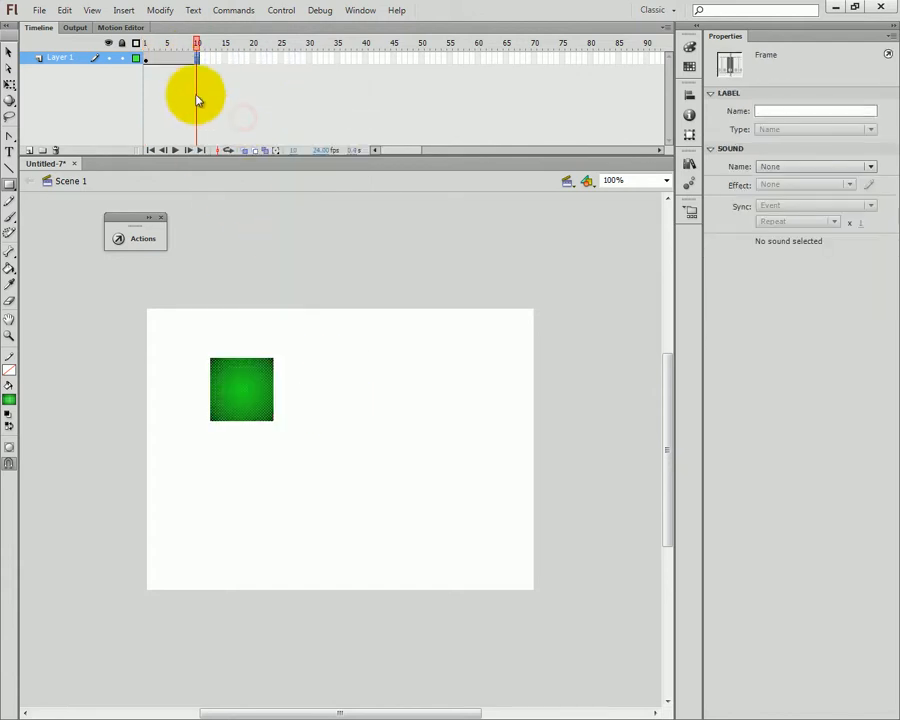
right_click(196, 60)
left_click(248, 154)
left_click(358, 420)
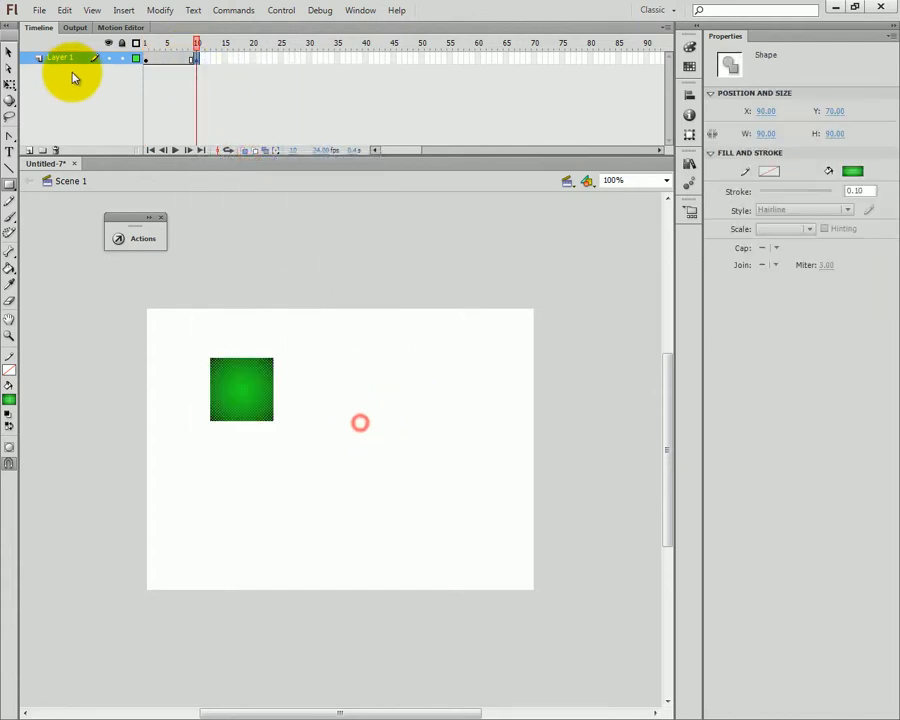
Delete the upper-left corner point of the square at frame 10 to turn it into a triangle
left_click(8, 53)
left_click(9, 66)
left_click(191, 283)
left_click_drag(191, 338, 251, 396)
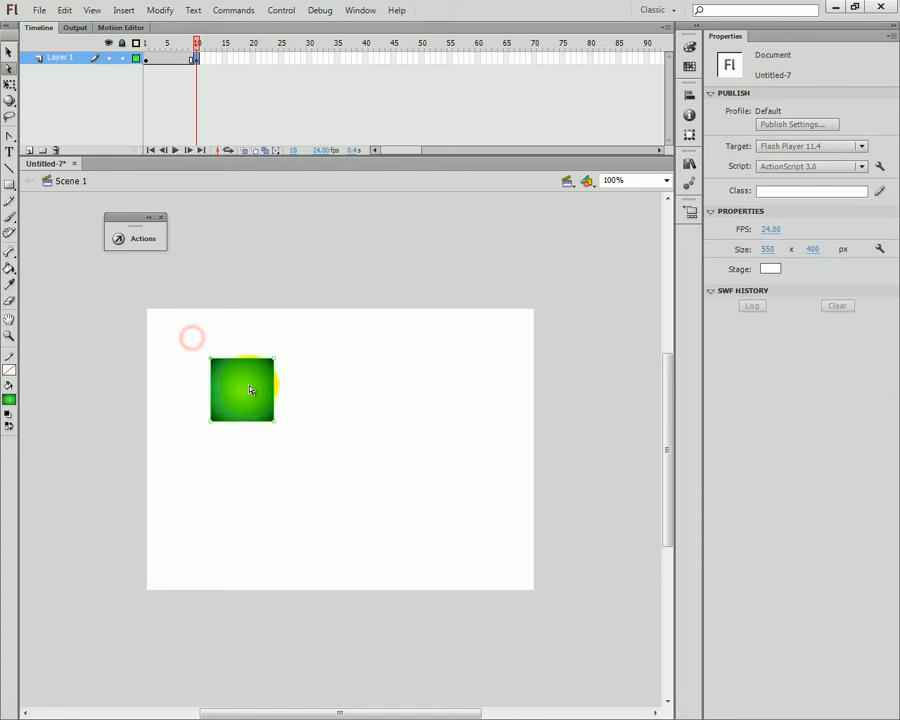
key("Delete")
left_click(330, 398)
Create a shape tween between the keyframes at frames 1 and 10 and review both of its end shapes
right_click(180, 58)
left_click(211, 84)
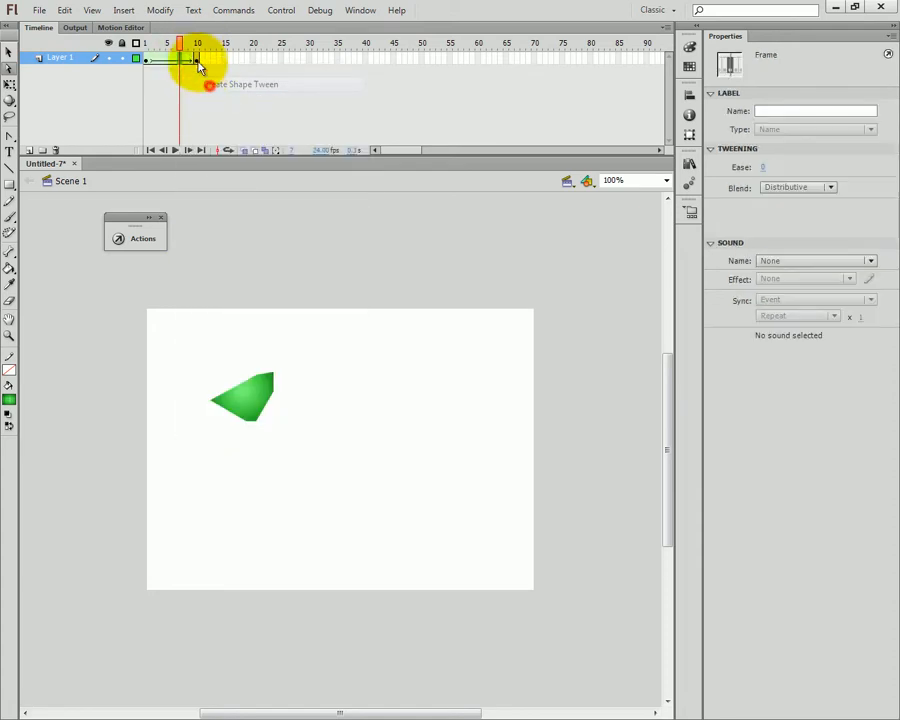
left_click_drag(173, 43, 117, 60)
left_click(125, 95)
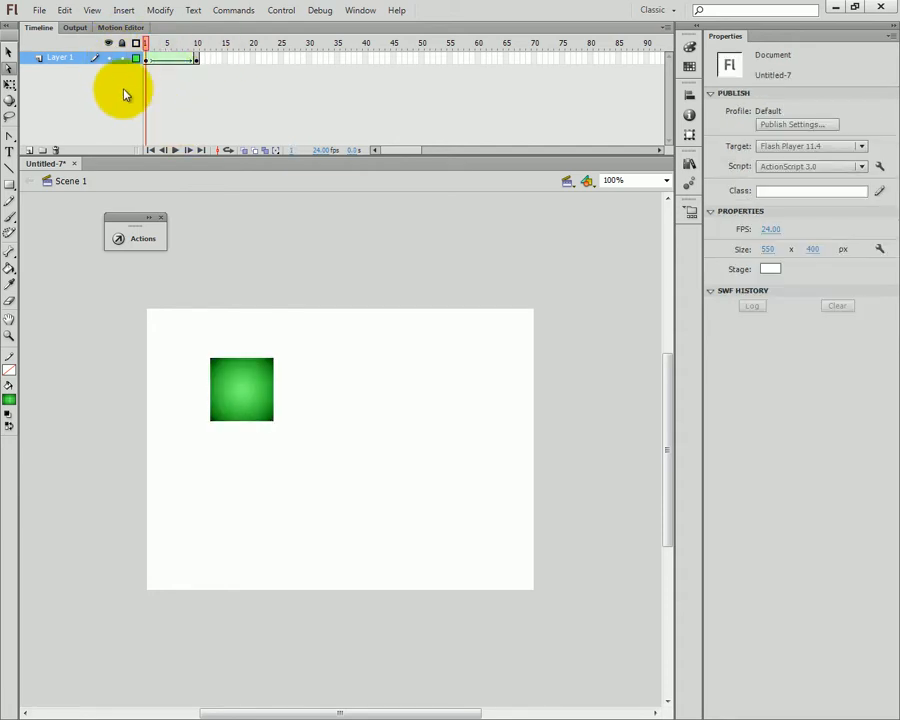
left_click(147, 61)
left_click(197, 62)
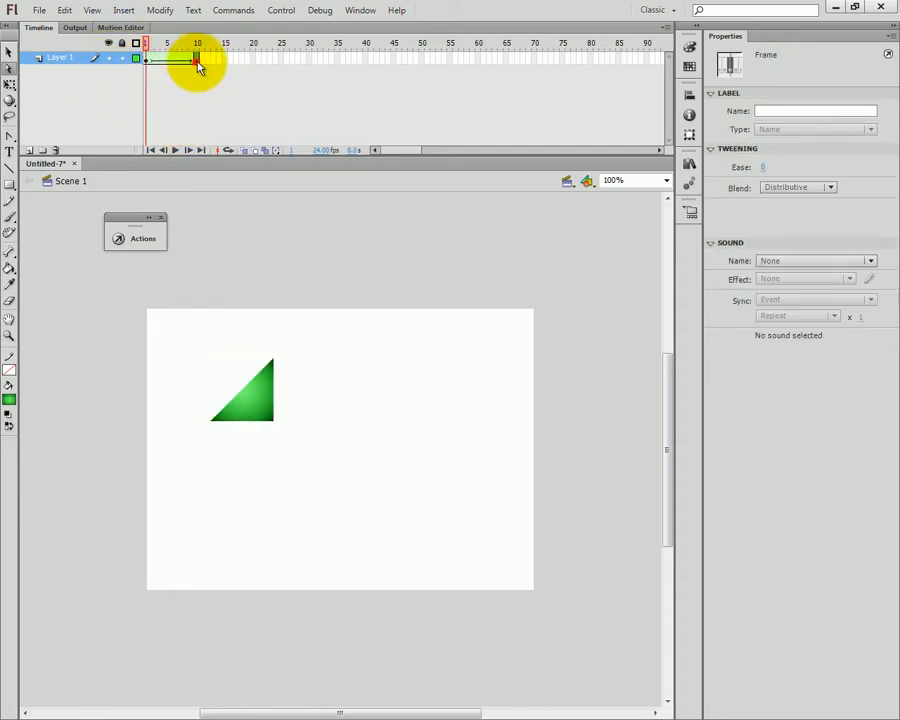
left_click(146, 61)
Add a new layer and draw a green rectangle about 100 by 80 px below the square
left_click(29, 150)
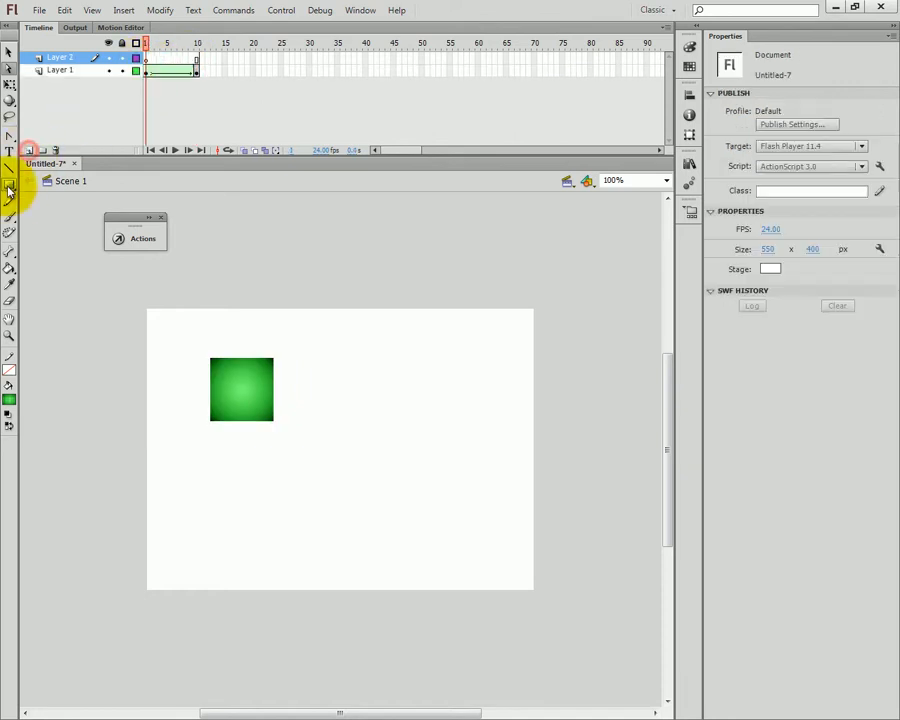
left_click(9, 184)
left_click_drag(222, 483, 294, 541)
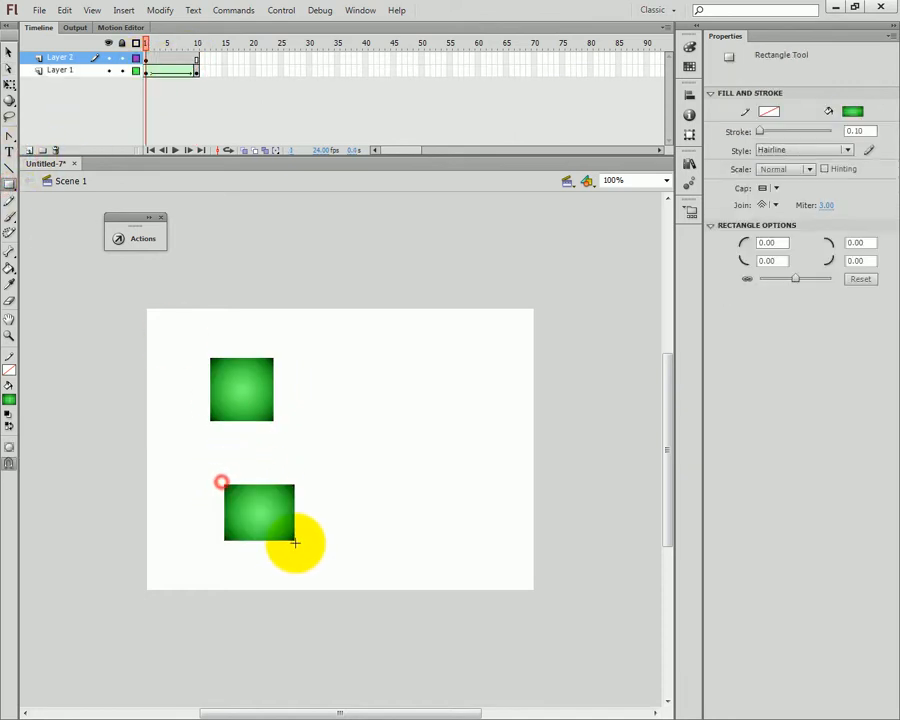
Convert the new rectangle to a Movie Clip symbol named Symbol 1
left_click(9, 52)
left_click_drag(206, 459, 396, 639)
key("F8")
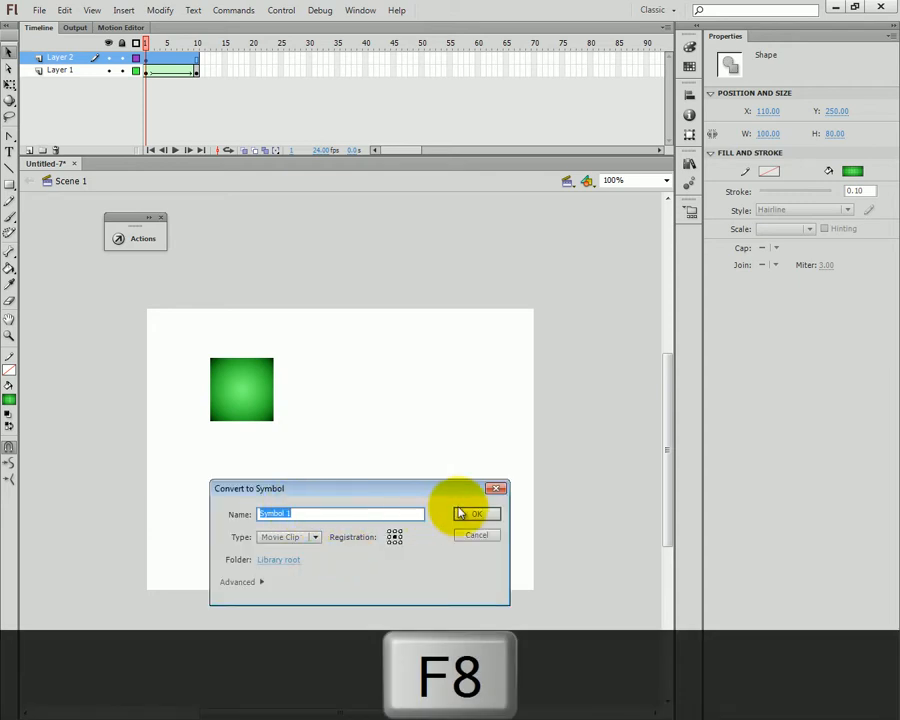
left_click(463, 513)
Create a motion tween on Layer 2, moving the rectangle to the stage's lower right at frame 5 and about X 413, Y 87 at frame 10
left_click(193, 72)
right_click(164, 59)
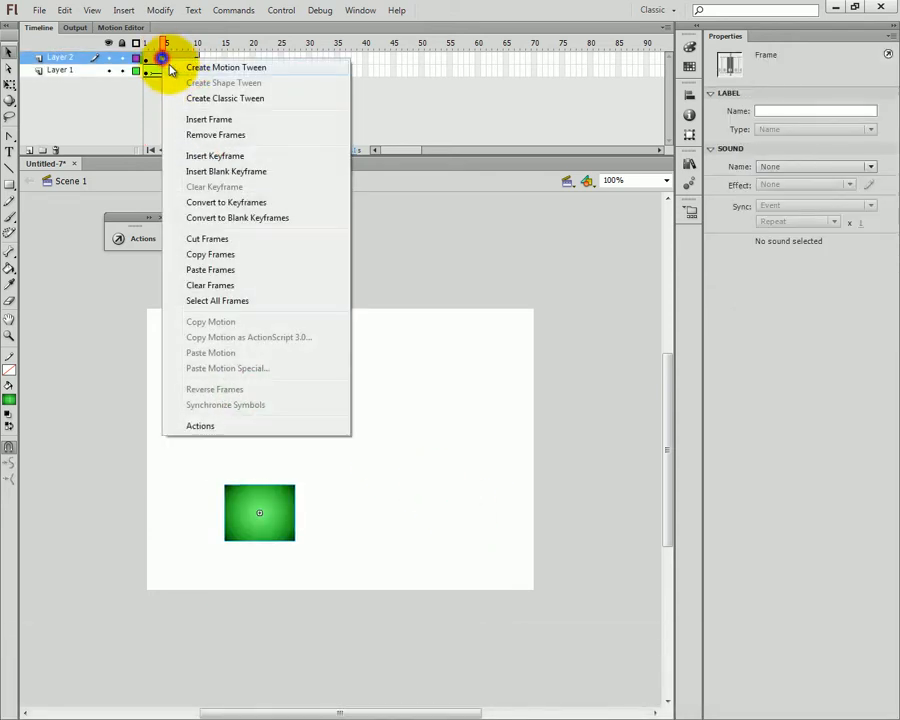
left_click(194, 68)
mouse_move(177, 44)
left_mouse_down()
mouse_move(197, 46)
mouse_move(169, 44)
left_mouse_up()
left_click_drag(261, 516, 437, 370)
left_click(196, 44)
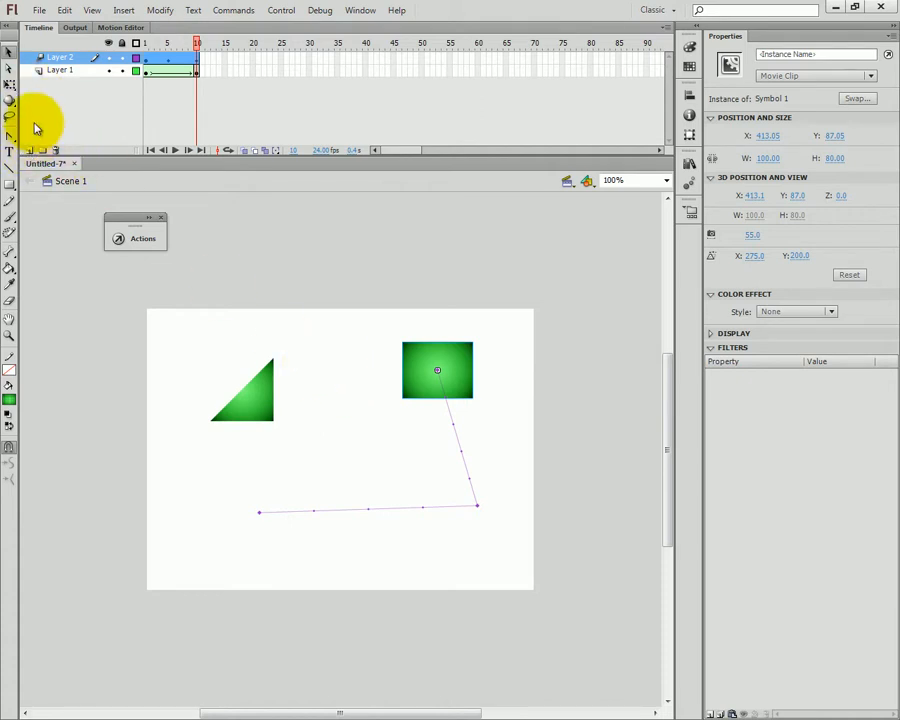
Lock Layer 1 and Layer 2 and add a new layer named classic
left_click(123, 71)
left_click(123, 59)
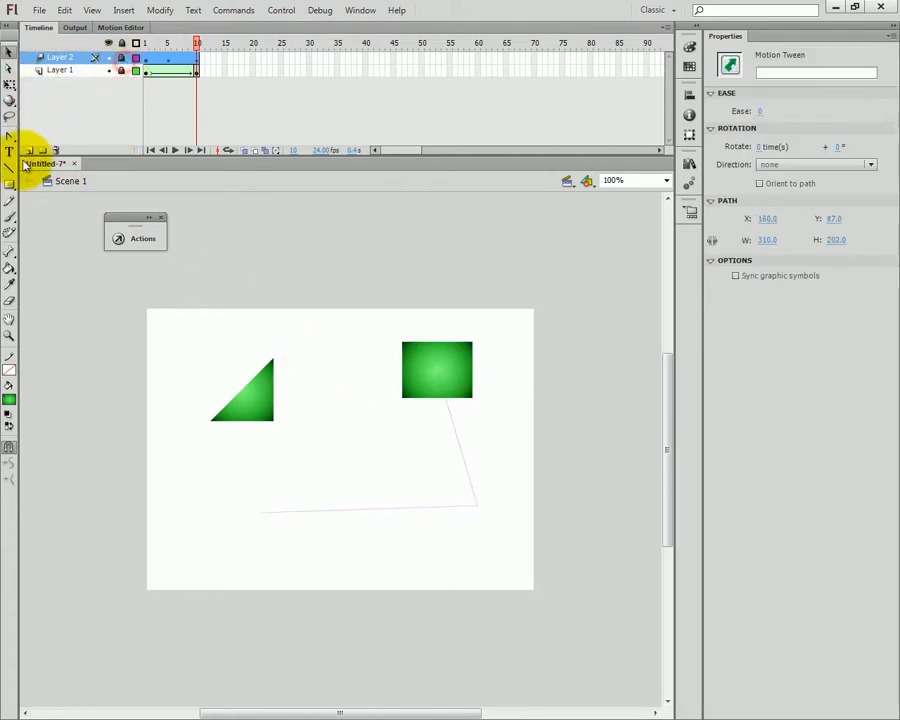
left_click(29, 150)
left_click(152, 43)
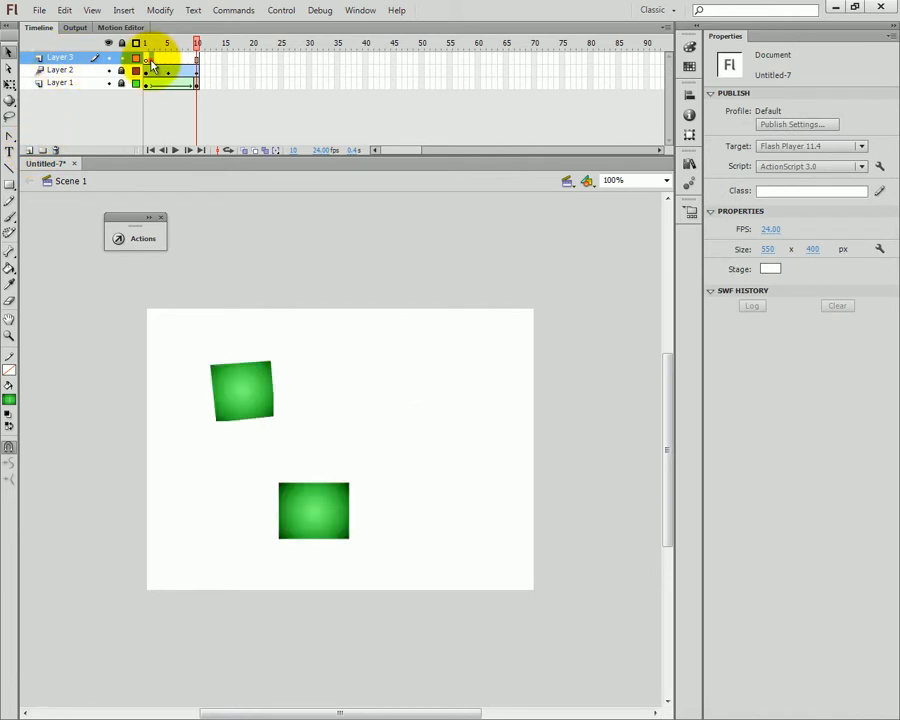
left_click(52, 60)
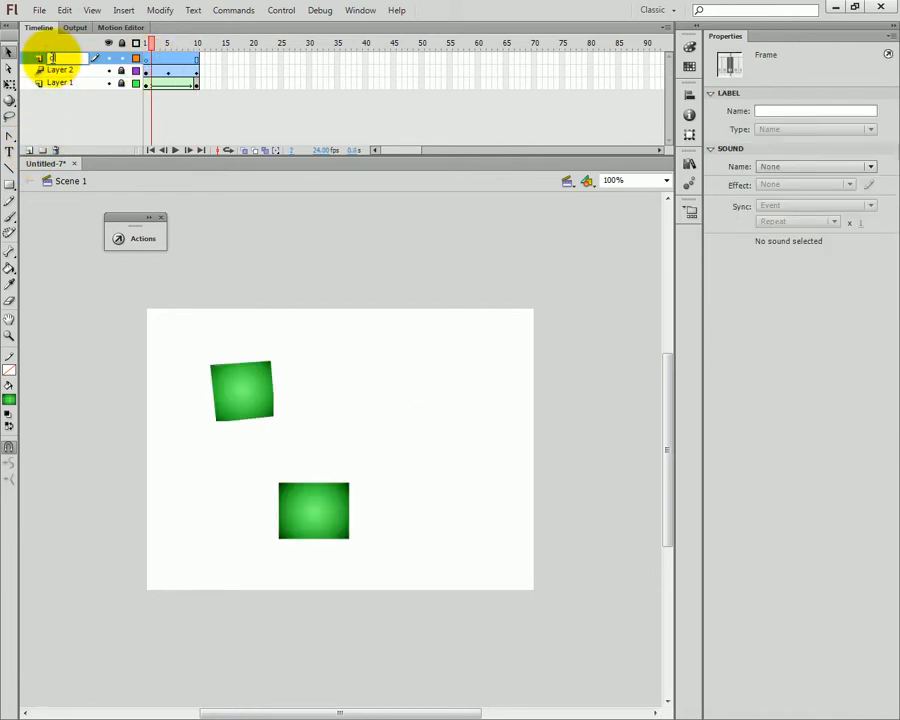
key("Return")
Delete Layer 1 and Layer 2, keeping only the classic layer
left_click(57, 69)
left_click(60, 82, "shift")
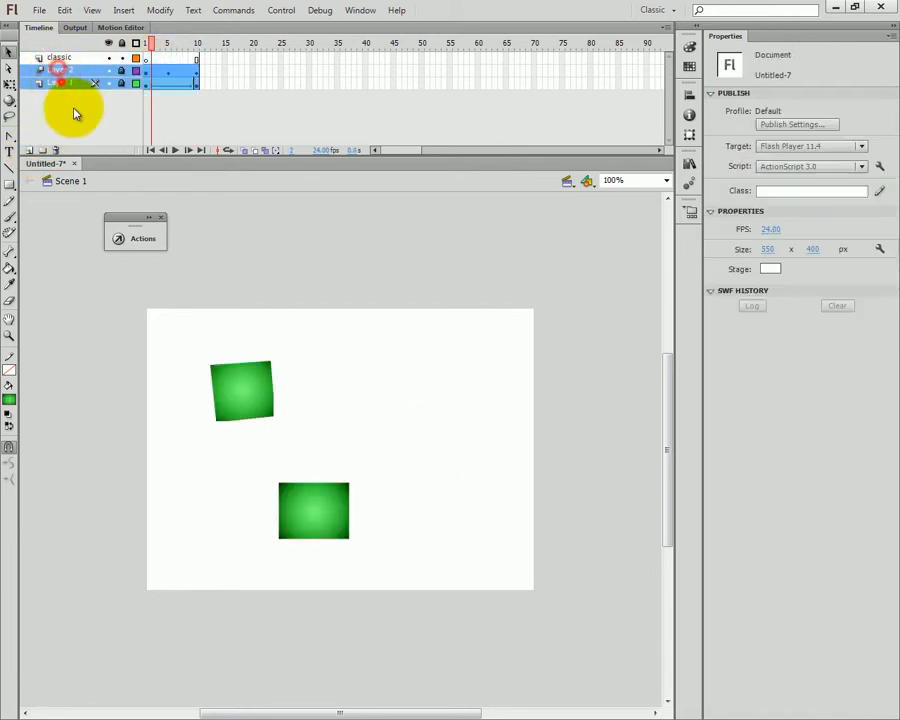
left_click(56, 150)
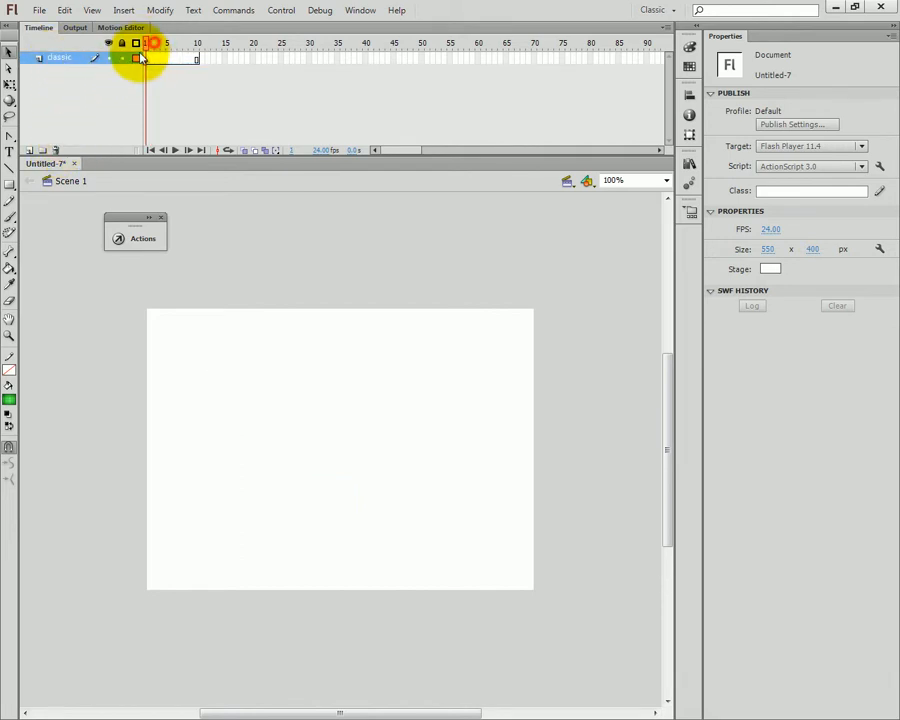
Draw a green square about 90 by 90 px on the classic layer at about X 50, Y 70
left_click(145, 58)
left_click(8, 187)
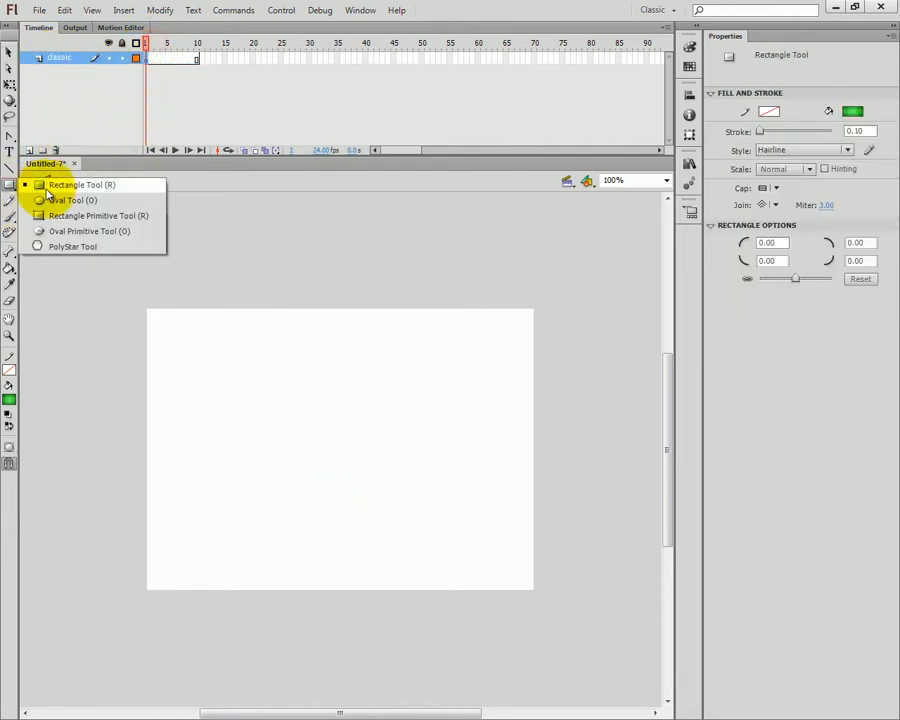
left_click(40, 183)
left_click_drag(184, 357, 248, 421)
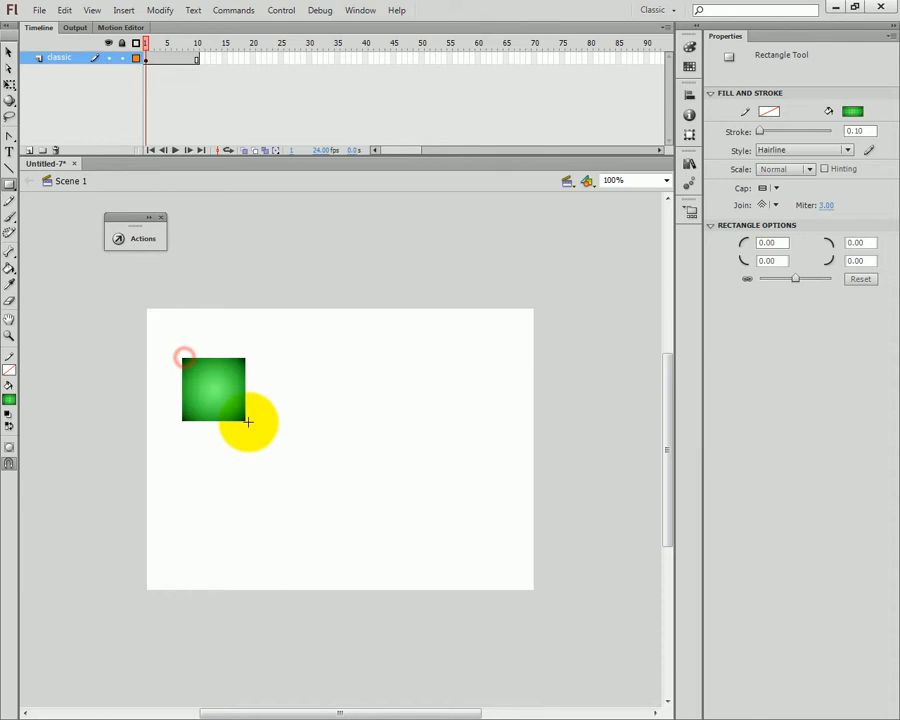
Select the square on the stage and examine what type of object it is
left_click(8, 52)
left_click(220, 390)
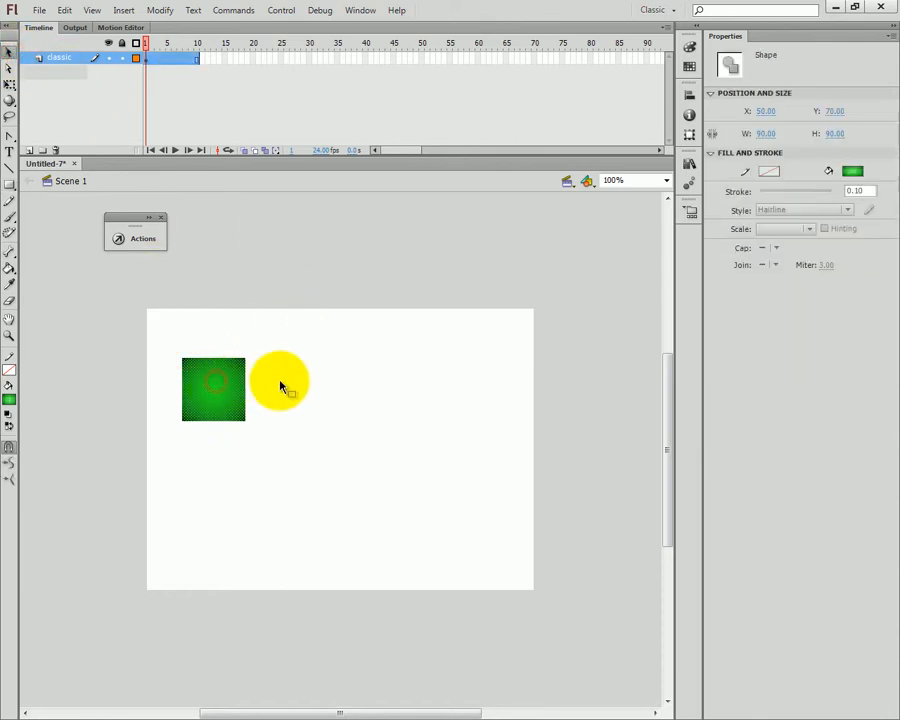
left_click(280, 382)
left_click_drag(289, 324, 167, 450)
left_click(293, 392)
right_click(179, 67)
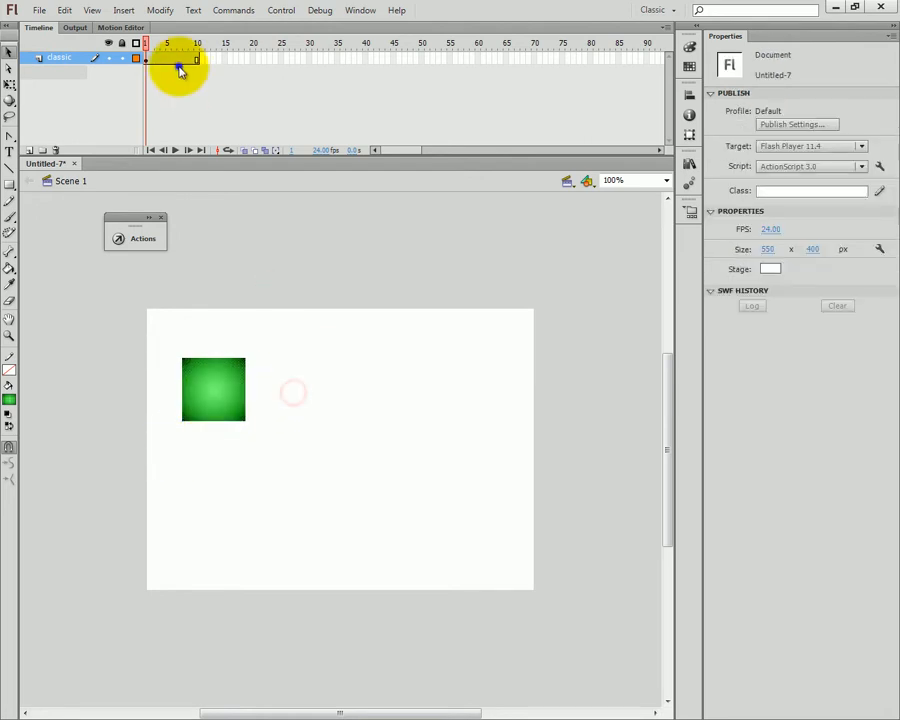
left_click(452, 392)
left_click(213, 396)
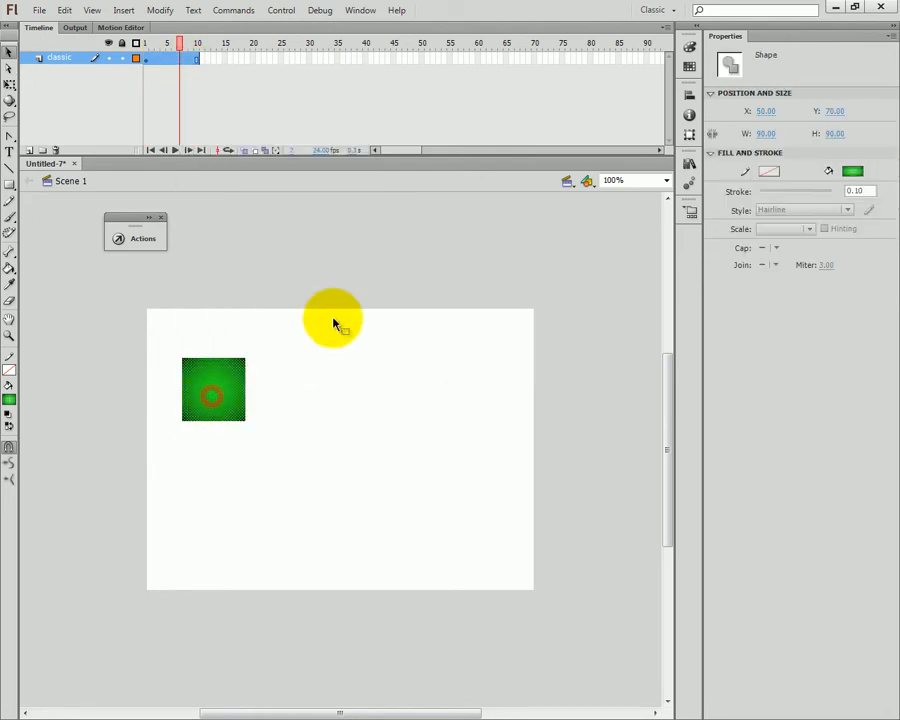
left_click(327, 313)
left_click(261, 412)
left_click(214, 389)
left_click(307, 305)
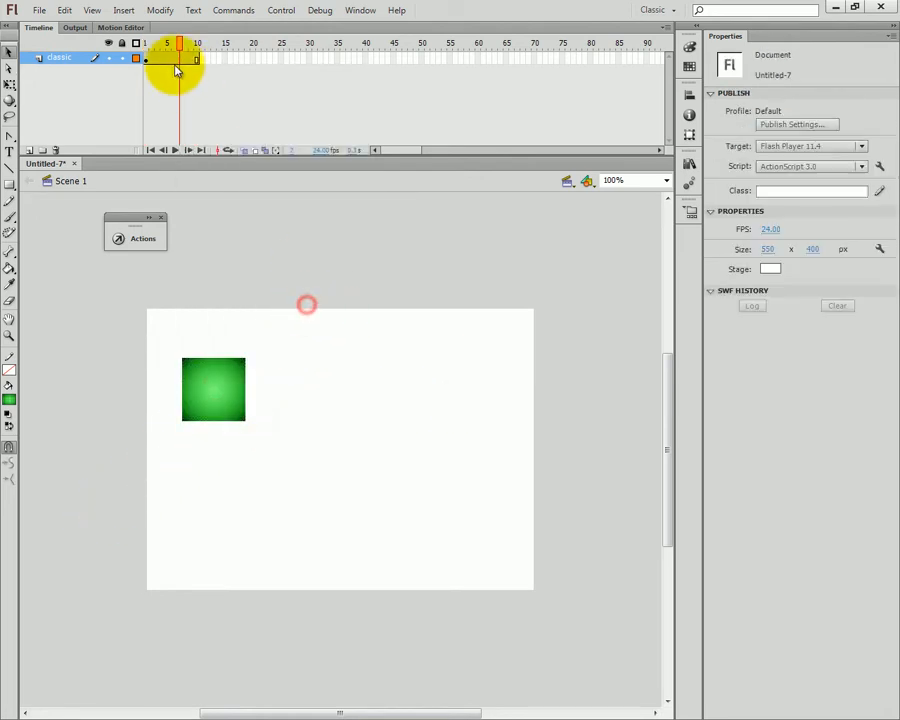
Create a classic tween on the classic layer and change the square's instance type in frame 1 to Movie Clip
right_click(156, 60)
left_click(203, 104)
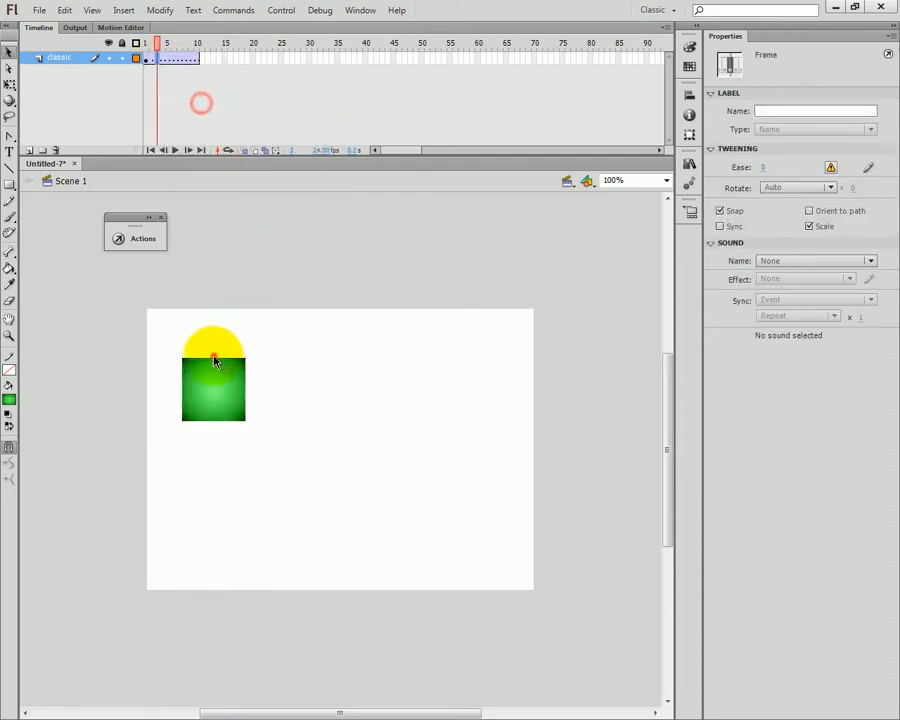
left_click(212, 346)
left_click(146, 44)
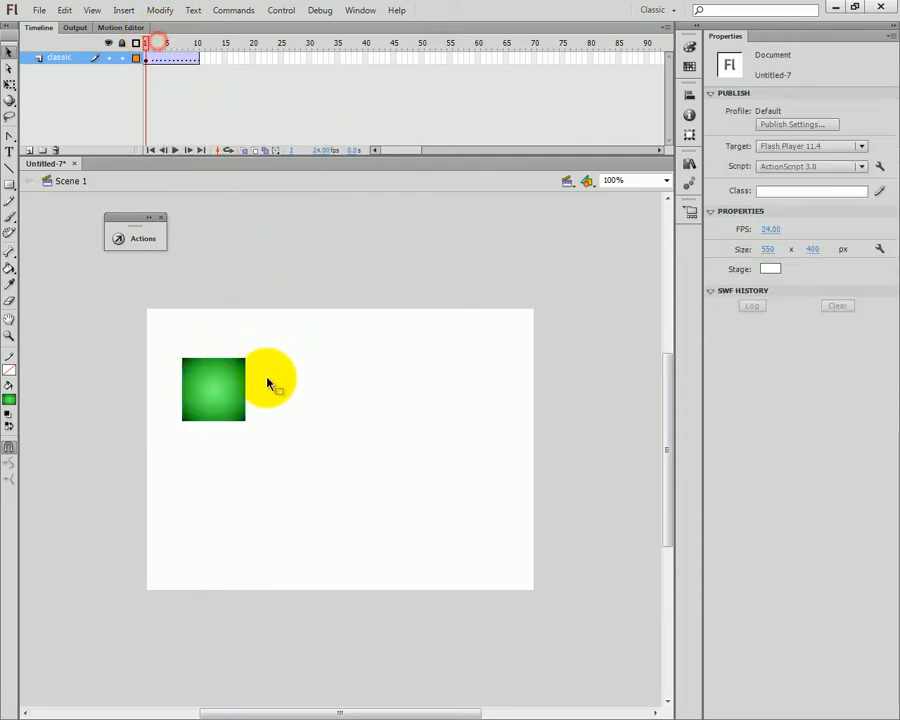
left_click(240, 400)
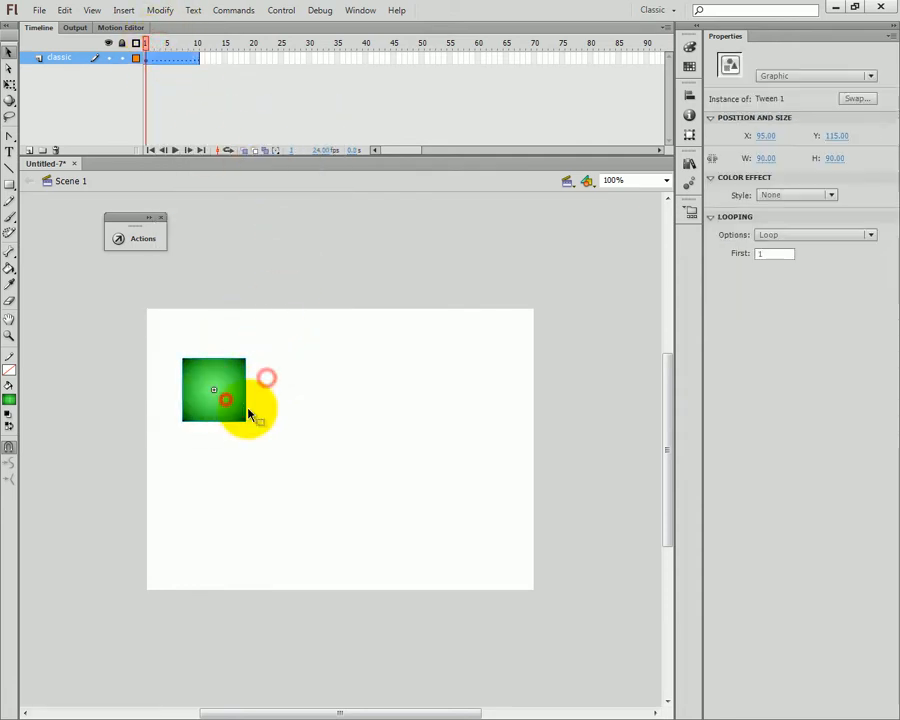
left_click(813, 77)
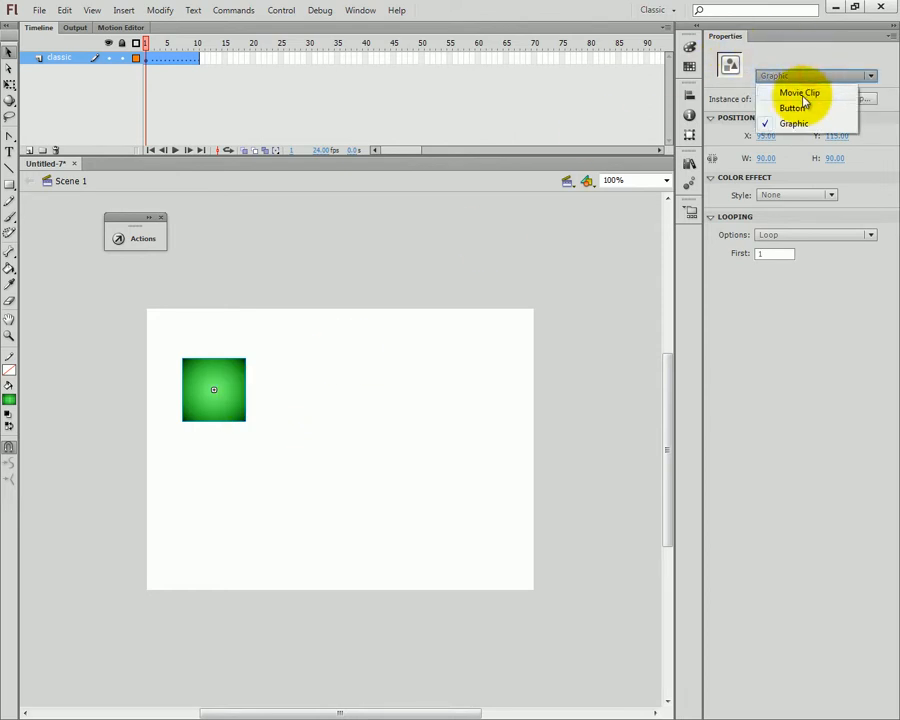
left_click(803, 93)
Undo the instance type change and the classic tween on the classic layer
key("ctrl+z")
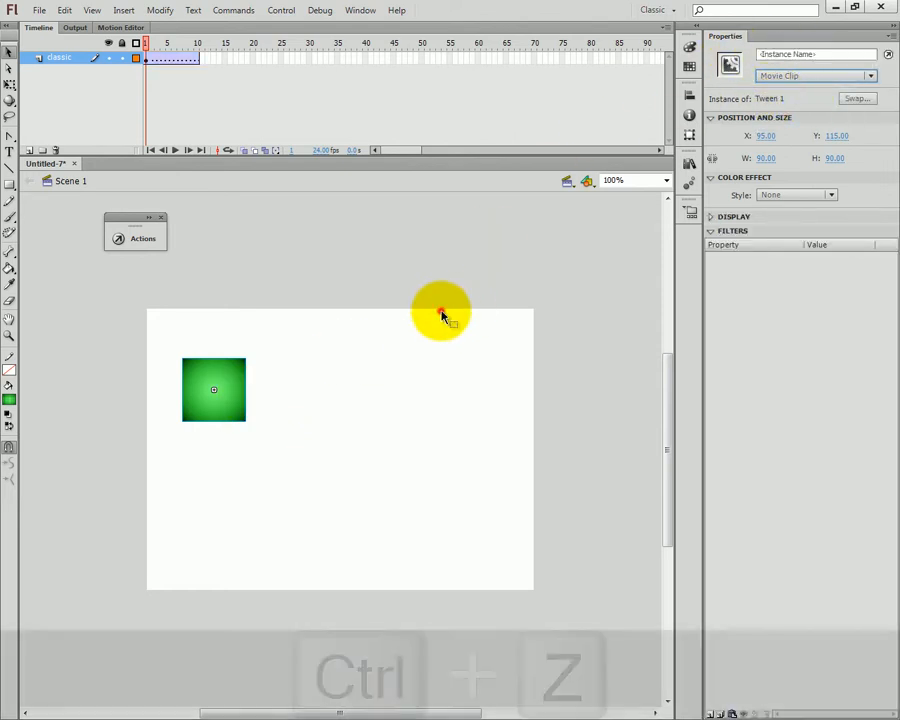
left_click(433, 315)
key("ctrl+z")
key("ctrl+z")
key("ctrl+z")
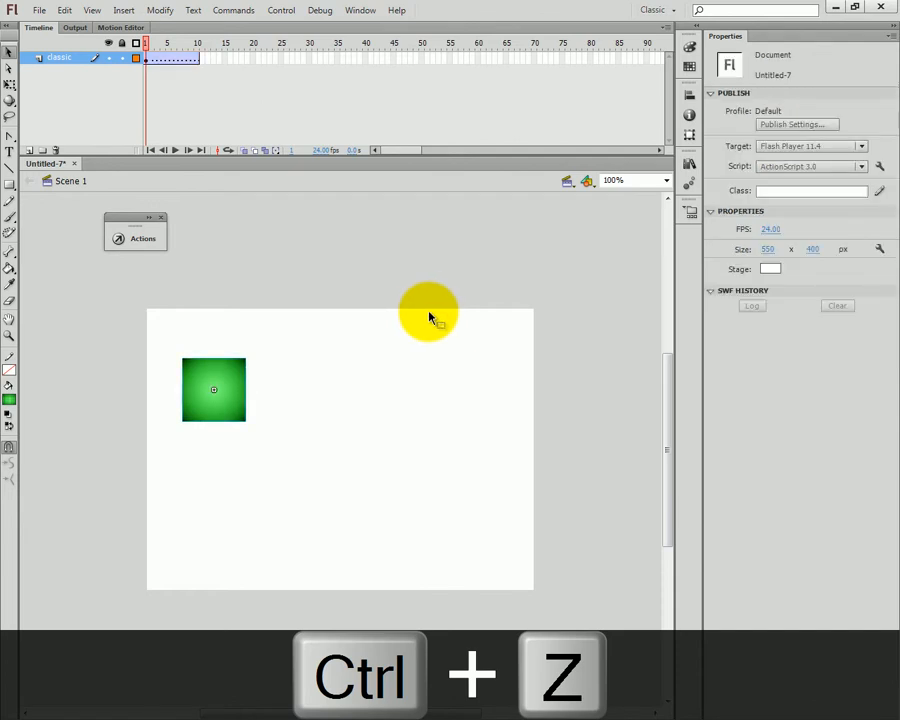
key("ctrl+z")
key("ctrl+z")
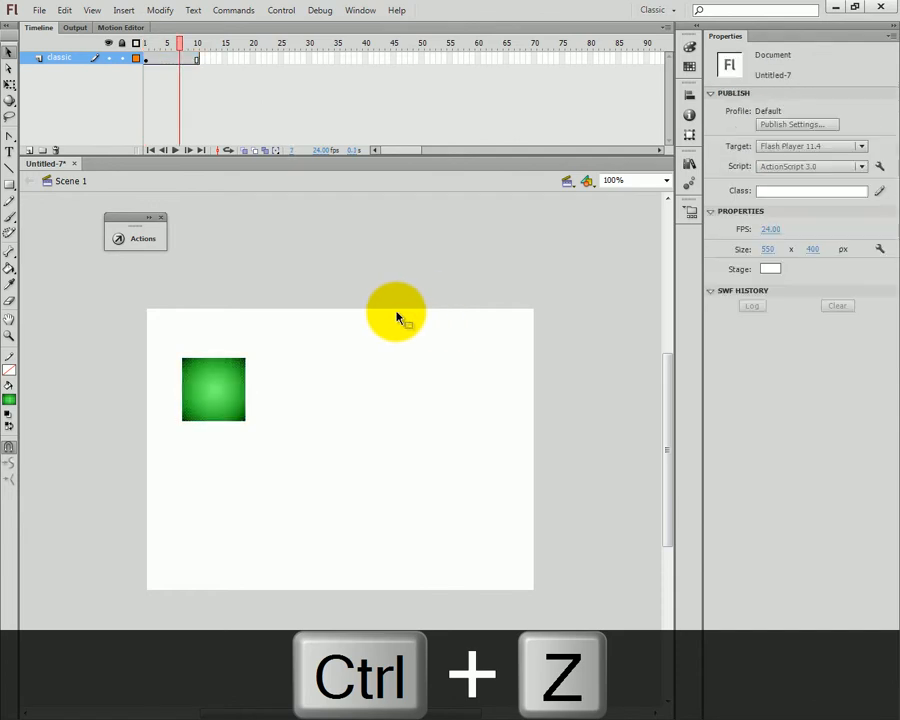
Check the square's selection and return the playhead to frame 1
left_click(222, 417)
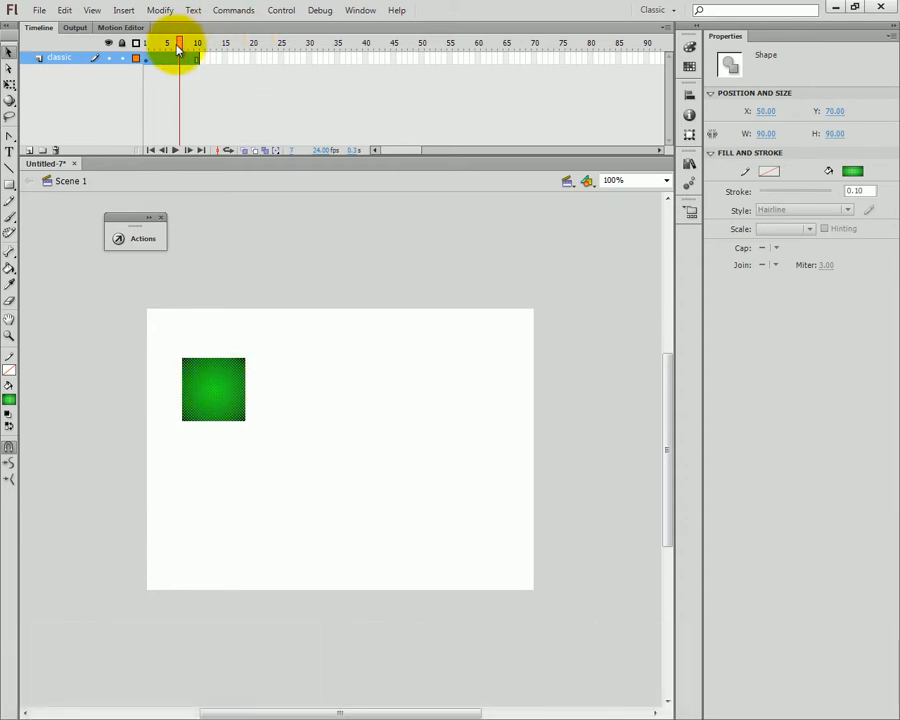
left_click_drag(177, 44, 157, 91)
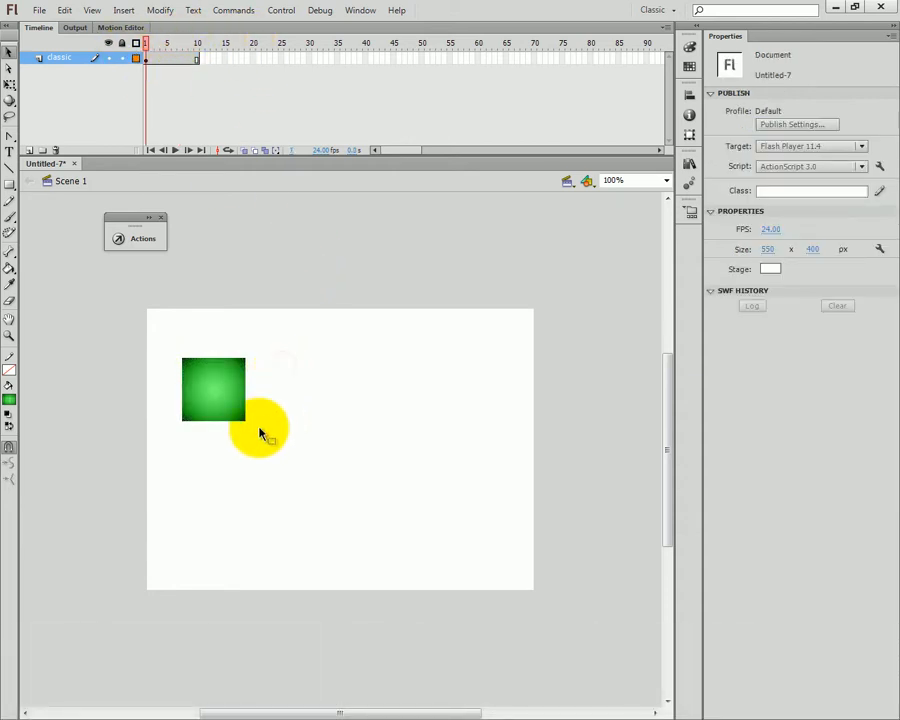
Convert the green square into a Movie Clip symbol named Movie Clip For Classic Tween
left_click_drag(292, 314, 152, 488)
key("F8")
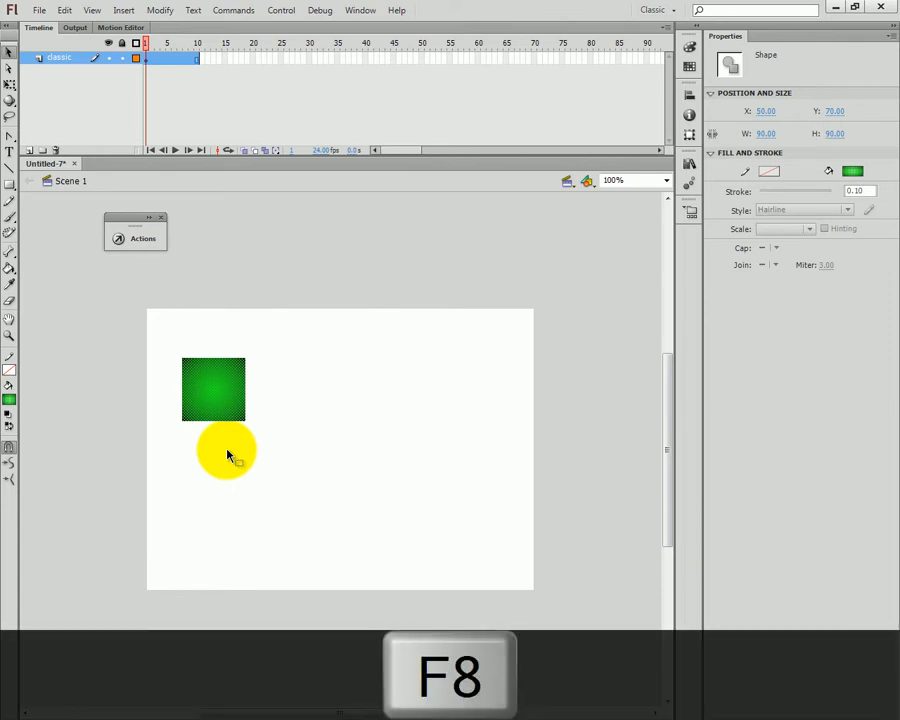
left_click_drag(308, 497, 338, 447)
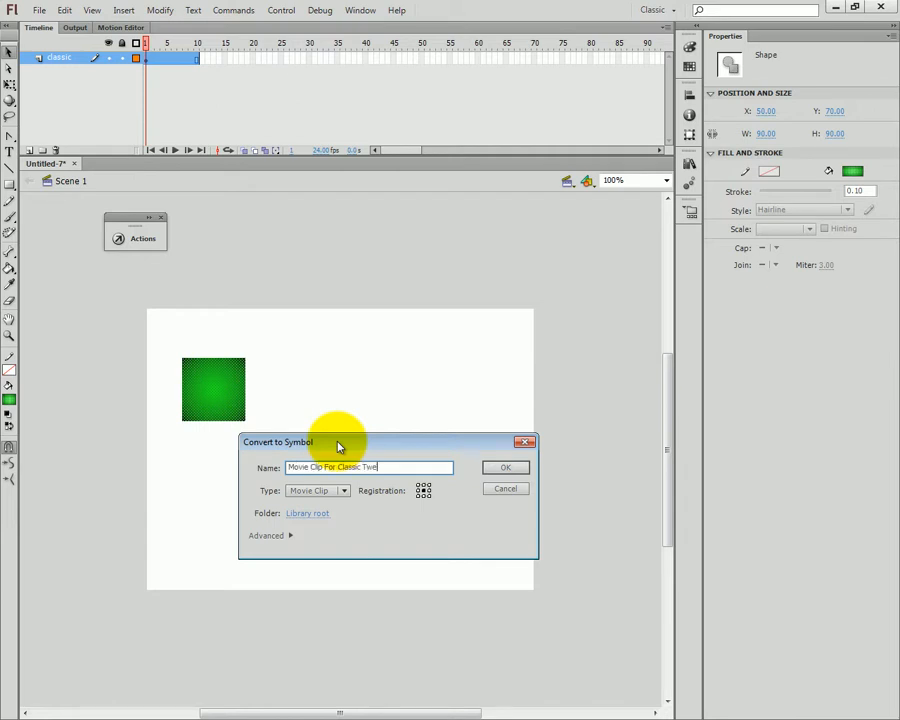
key("Return")
left_click(288, 462)
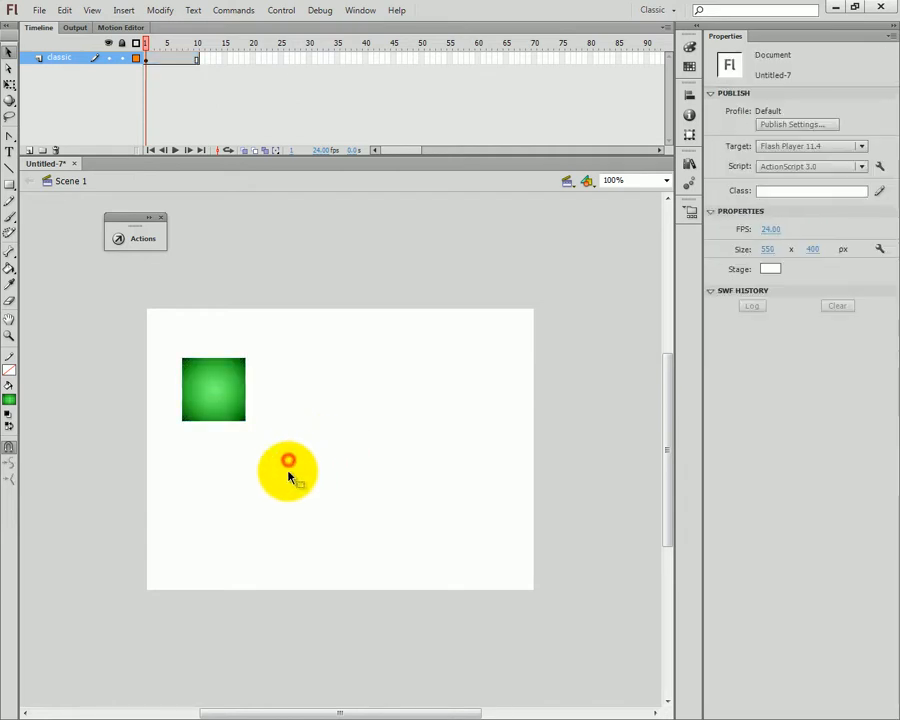
Move the square's movie clip lower on the stage, to about X 70, Y 235
left_click(206, 400)
left_click_drag(206, 400, 221, 500)
left_click(271, 476)
left_click(257, 497)
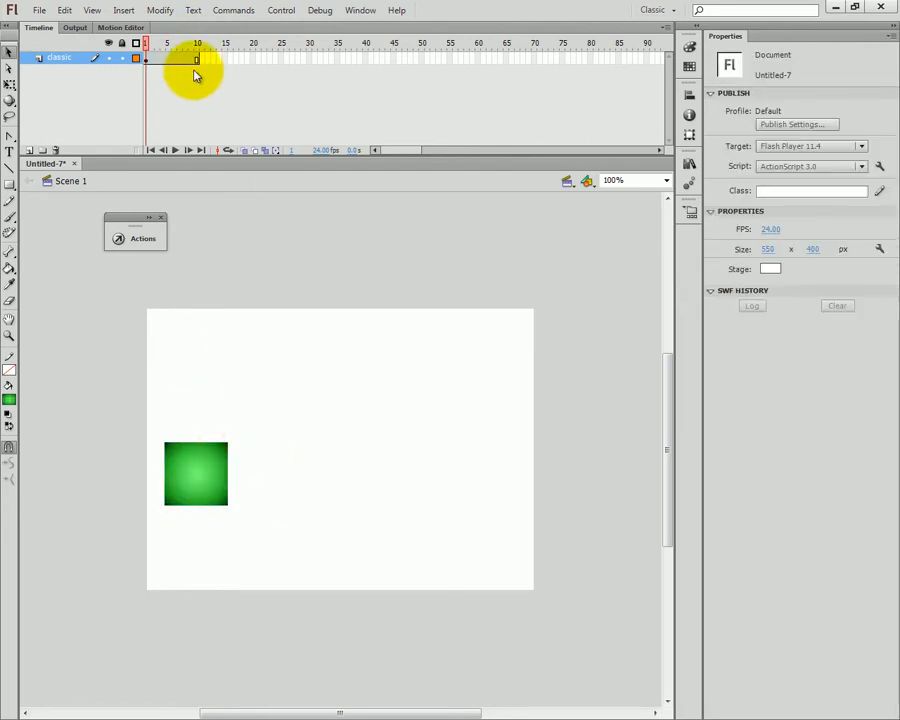
Extend the classic layer's frames to frame 25 and create a classic tween on that span
right_click(200, 60)
left_click(283, 60)
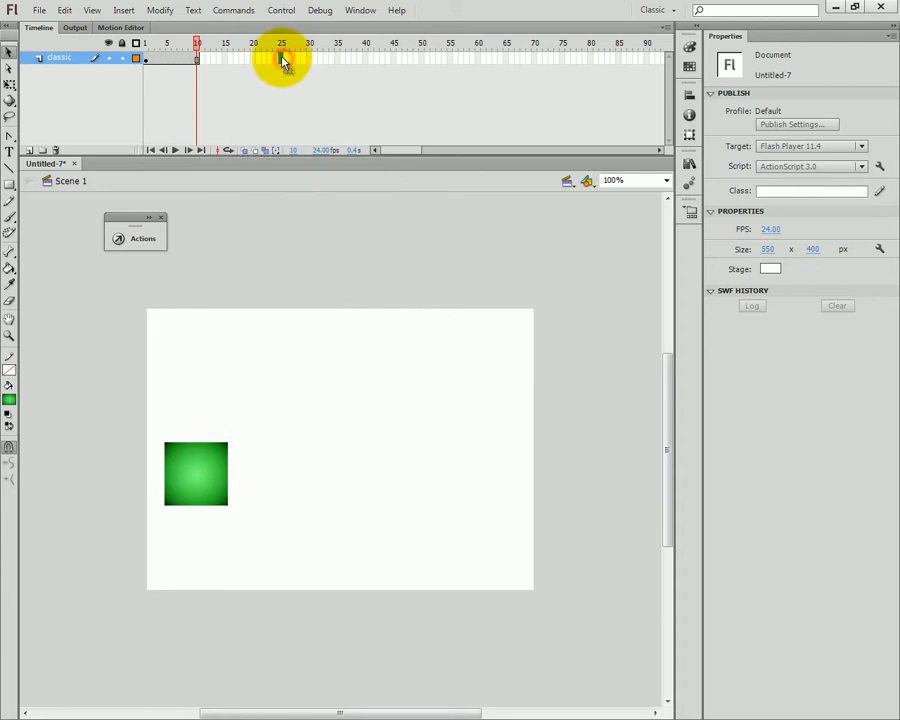
key("F5")
left_click(281, 60)
right_click(281, 62)
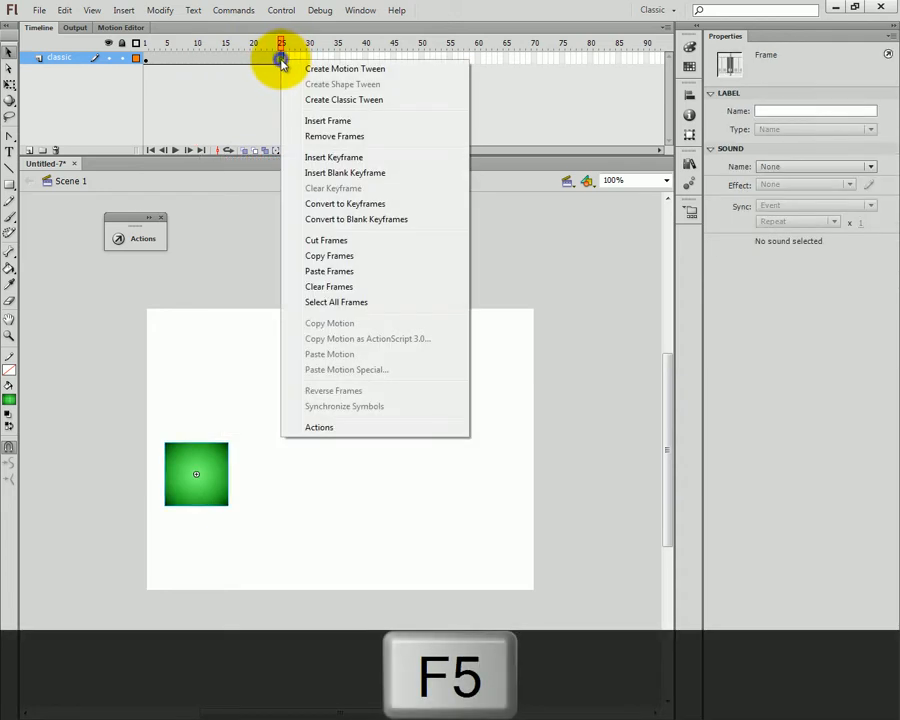
left_click(333, 100)
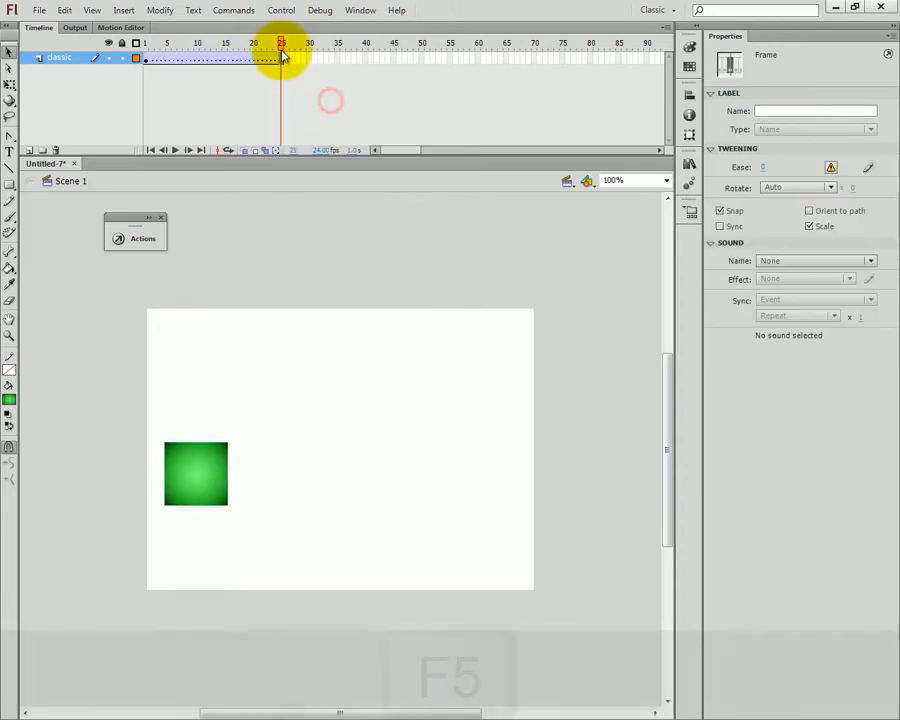
Insert a keyframe at frame 25 of the classic tween
left_click_drag(281, 44, 255, 50)
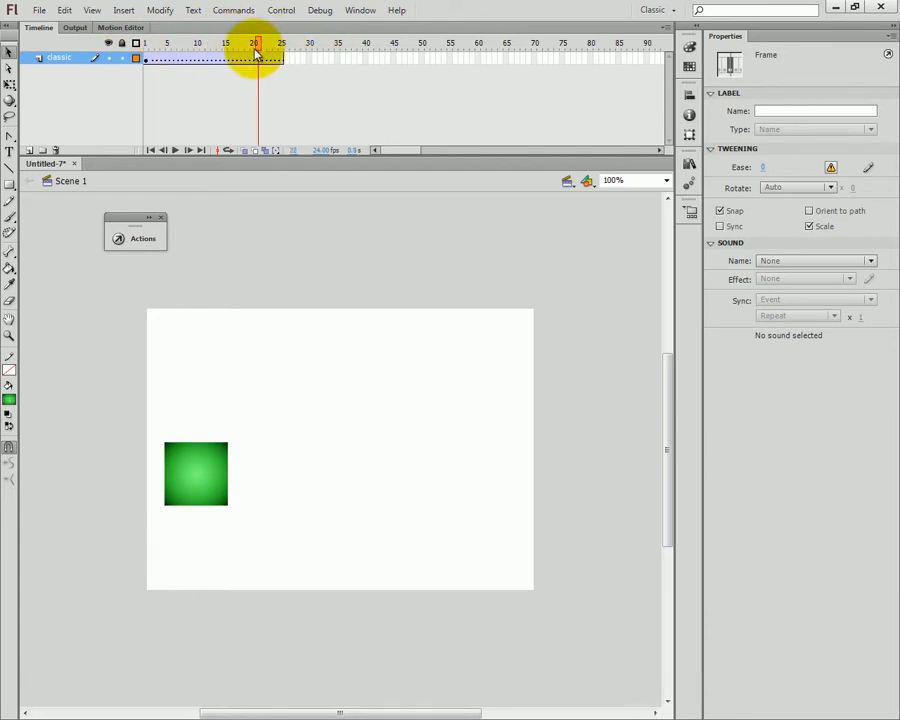
right_click(281, 58)
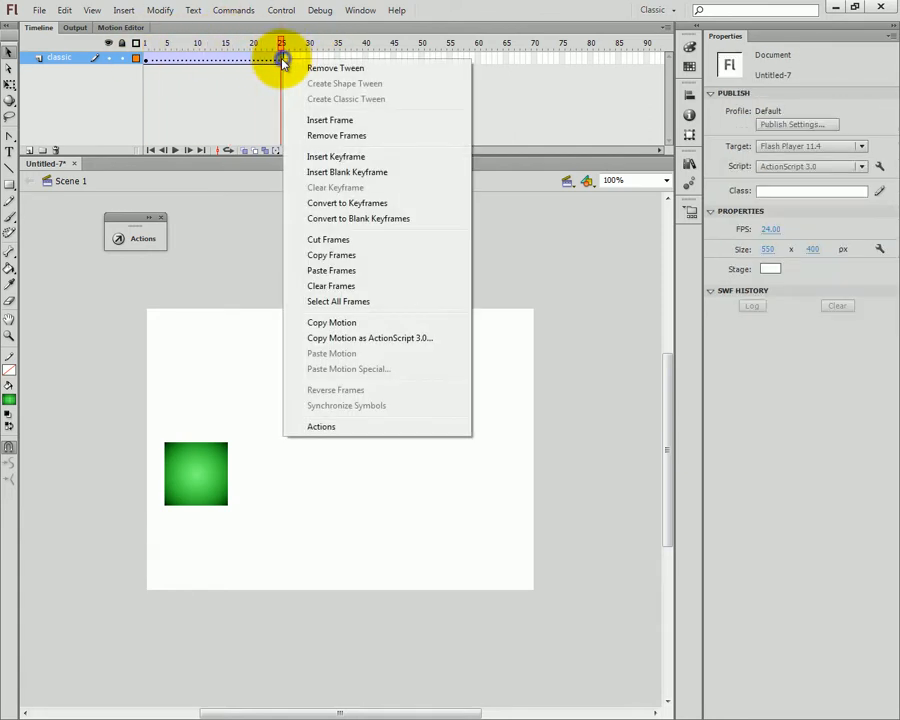
left_click(324, 158)
Scrub through the classic tween and examine its span and the keyframe at frame 25
left_click_drag(281, 46, 213, 49)
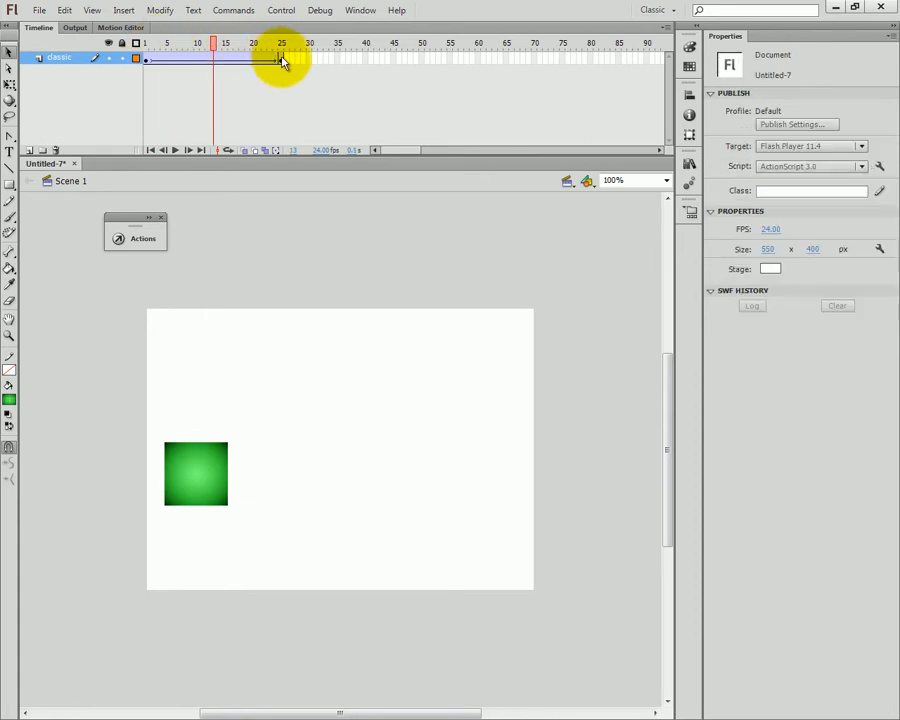
right_click(282, 60)
left_click(302, 68)
left_click(296, 70)
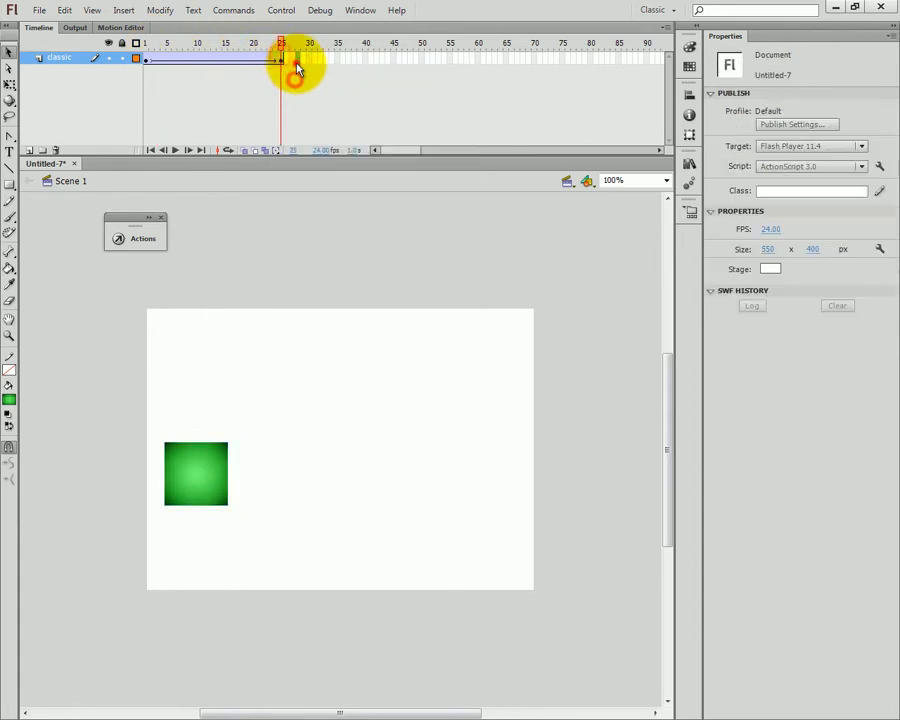
mouse_move(281, 46)
left_mouse_down()
mouse_move(128, 50)
mouse_move(281, 52)
left_mouse_up()
left_click(179, 58)
left_click(286, 70)
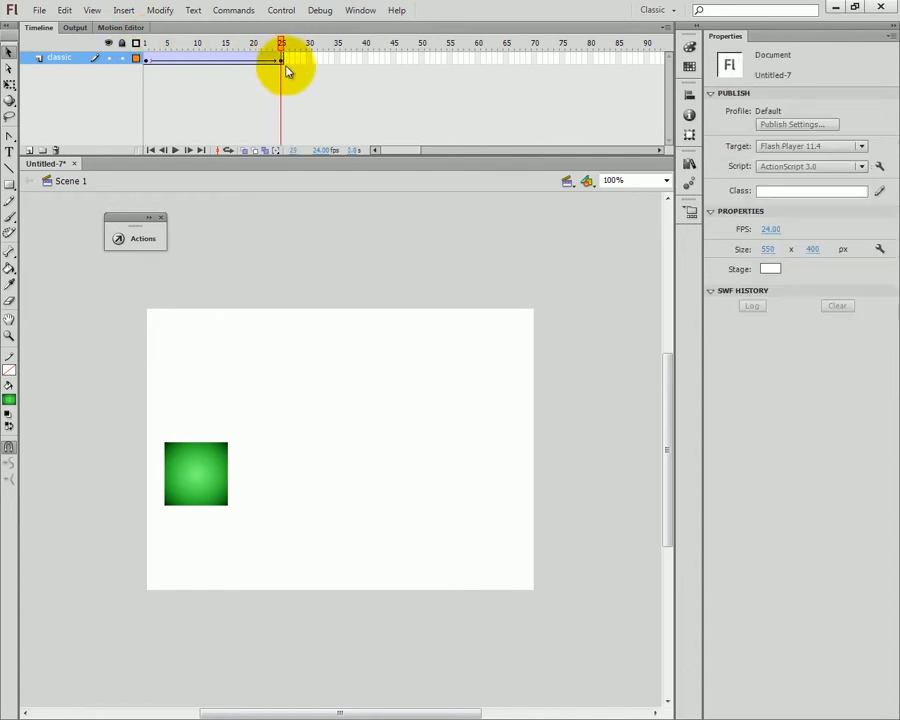
Move the square in frame 25 to the opposite side of the stage, at about X 364, Y 137, and preview the motion
left_click(196, 450)
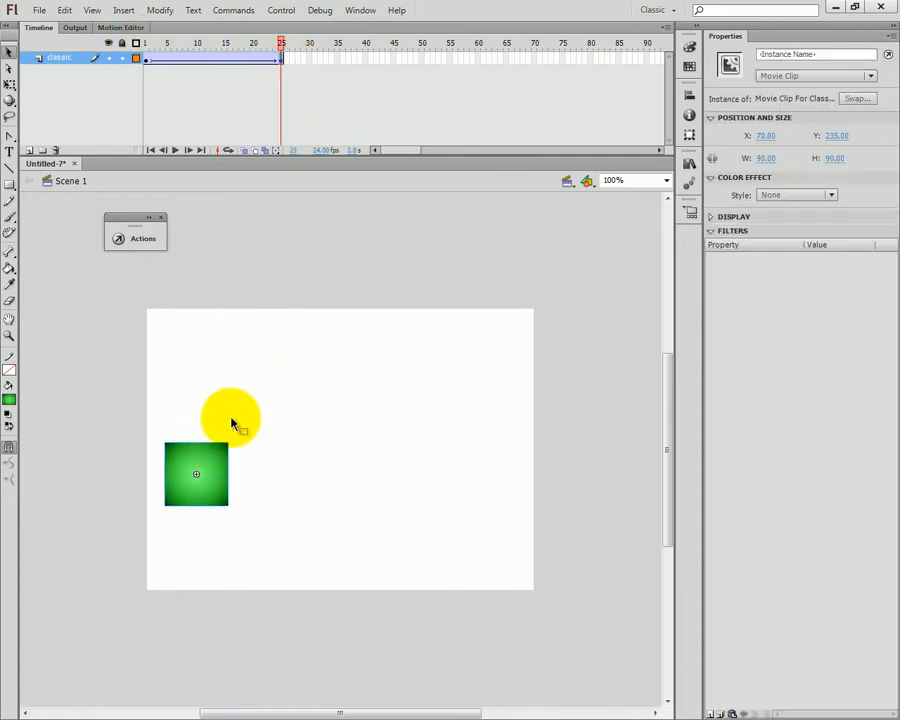
left_click_drag(209, 466, 432, 420)
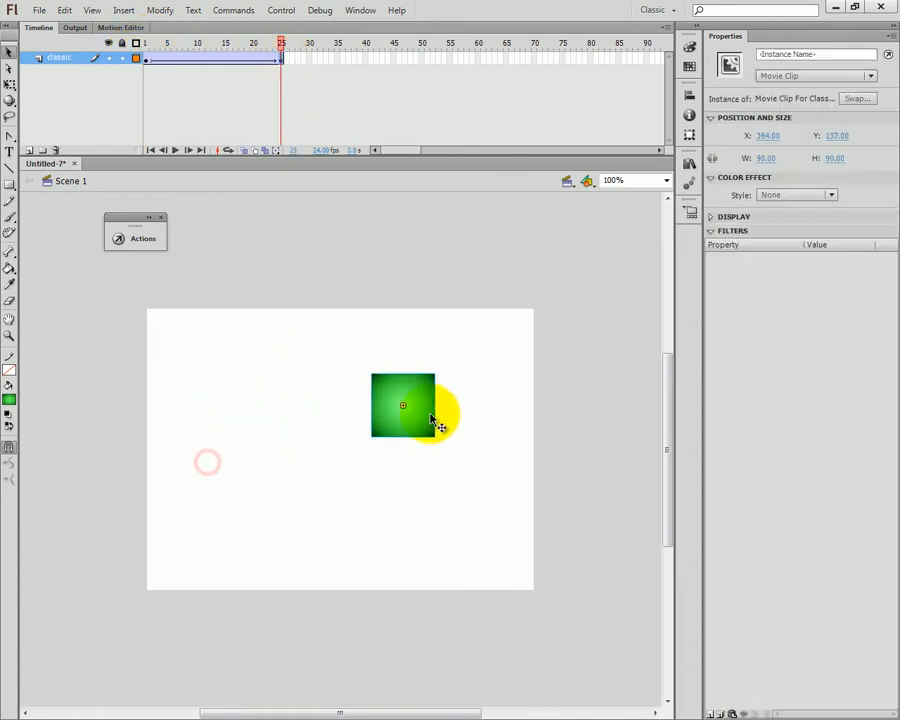
left_click_drag(267, 34, 281, 58)
Transform the square in frame 25 with a width scale of 150% and a rotation of 30°
left_click(402, 430)
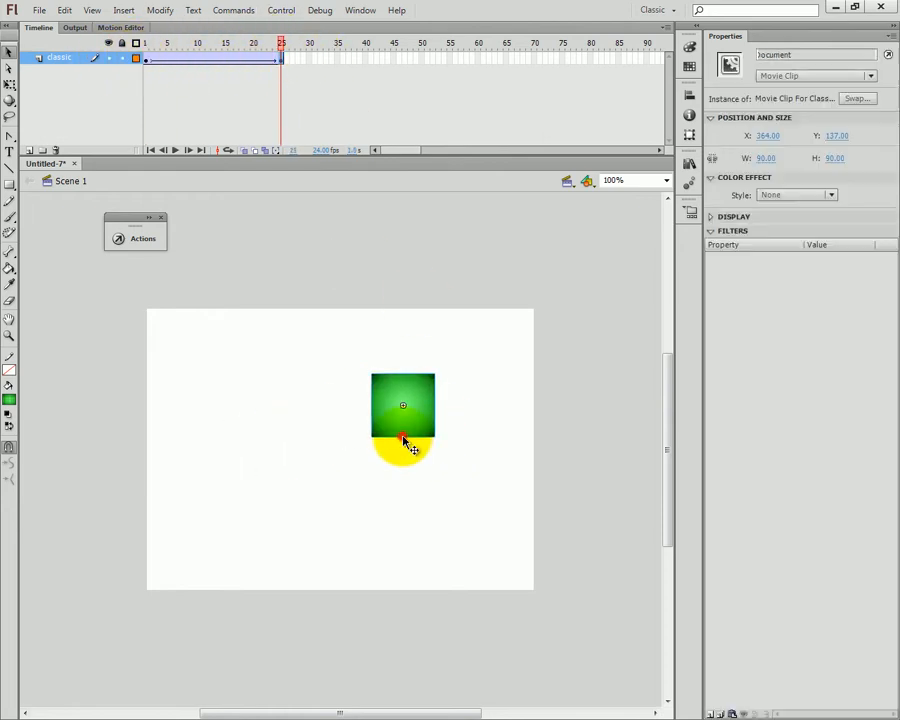
left_click(688, 96)
left_click(590, 86)
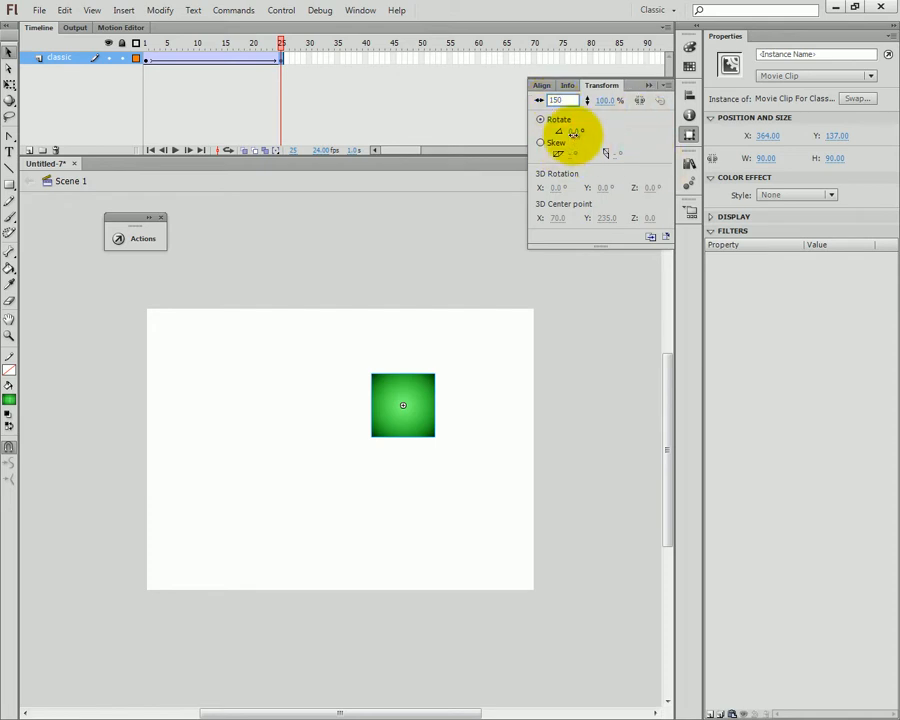
left_click(574, 132)
type("30")
key("Return")
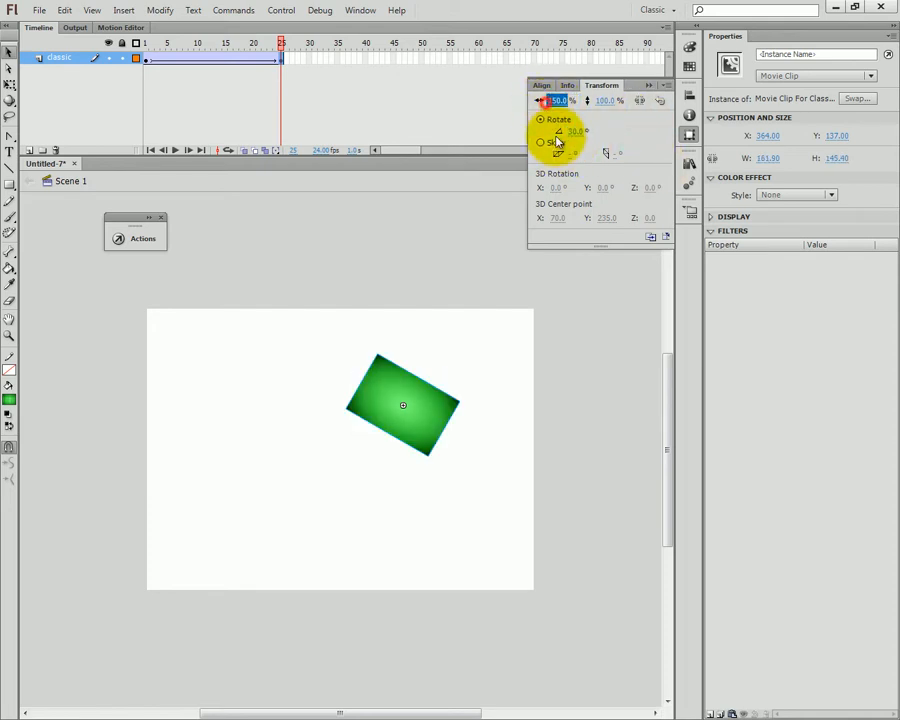
Skew the transformed square in frame 25 with a horizontal skew of 50°
left_click(540, 142)
left_click(581, 153)
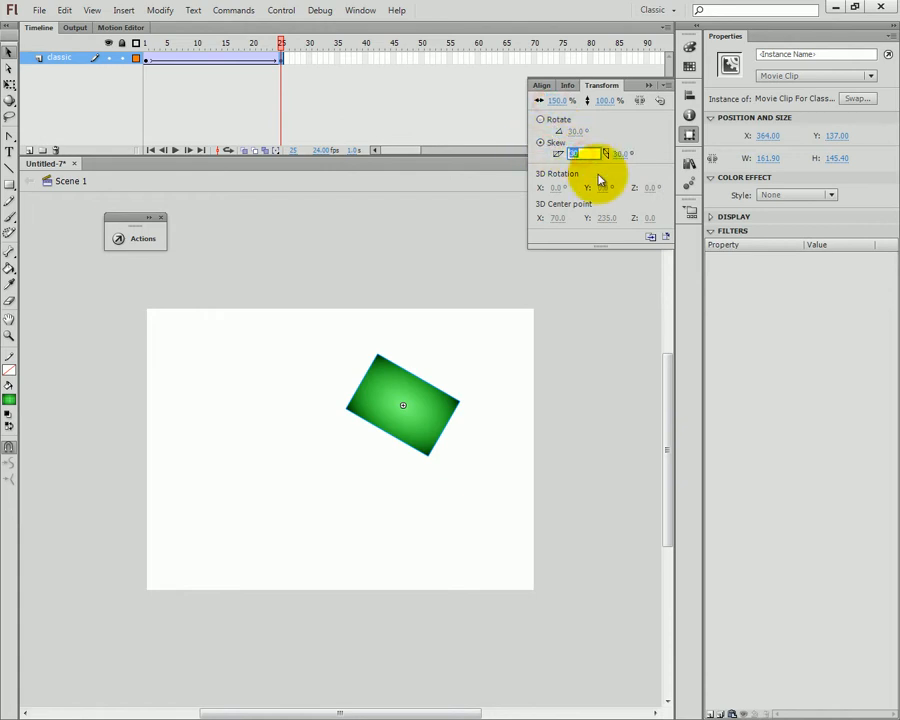
type("50")
key("Return")
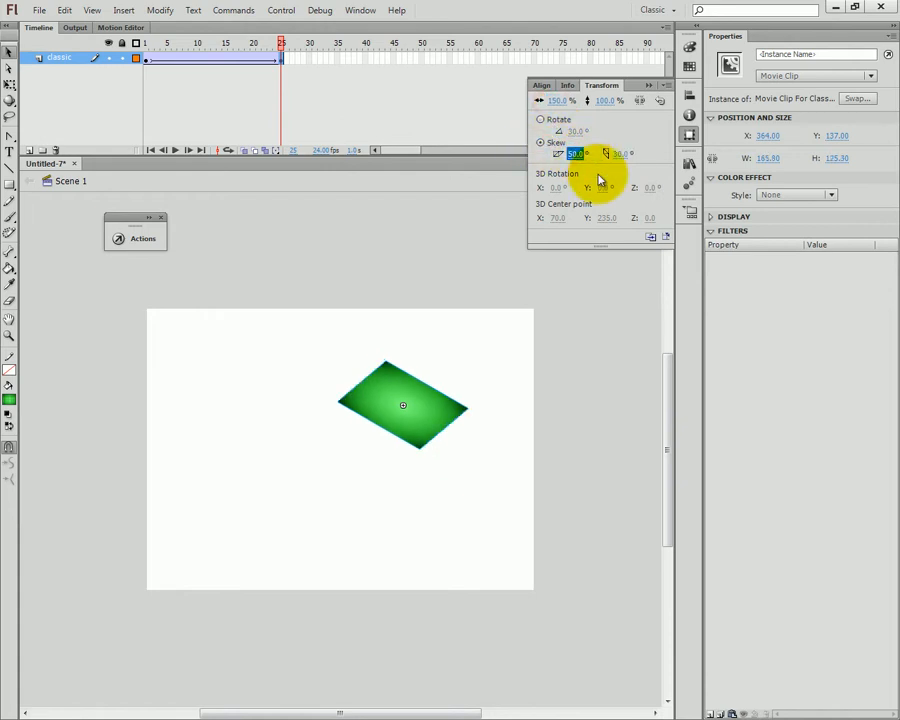
left_click(630, 328)
Preview the classic tween by scrubbing, and compare the square at keyframes 1 and 25 with the frames between
left_click_drag(279, 47, 88, 68)
left_click(281, 58)
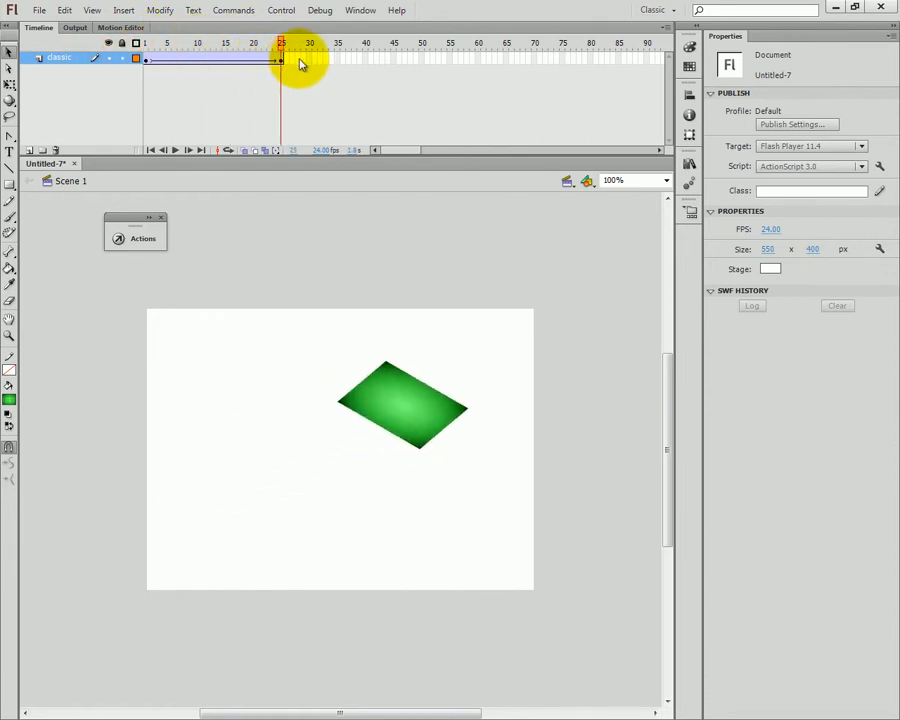
left_click(400, 428)
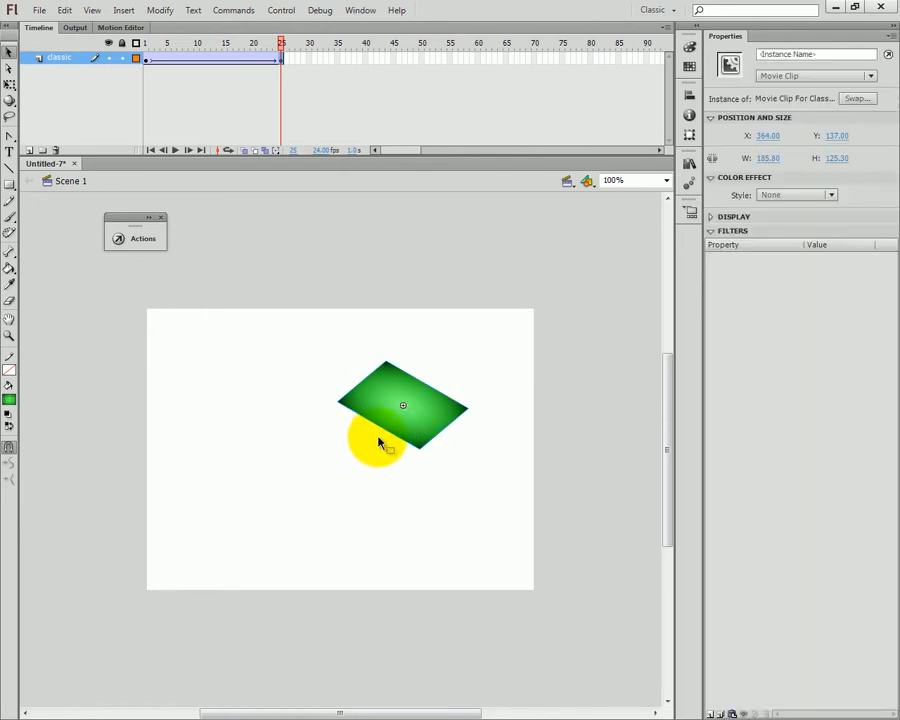
left_click_drag(282, 47, 199, 62)
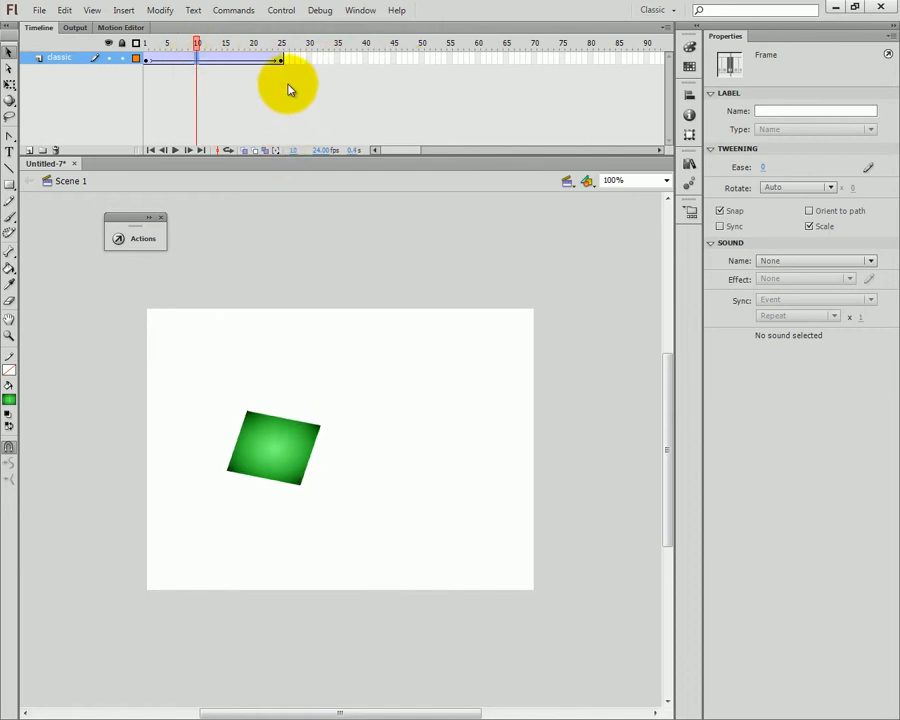
left_click(148, 60)
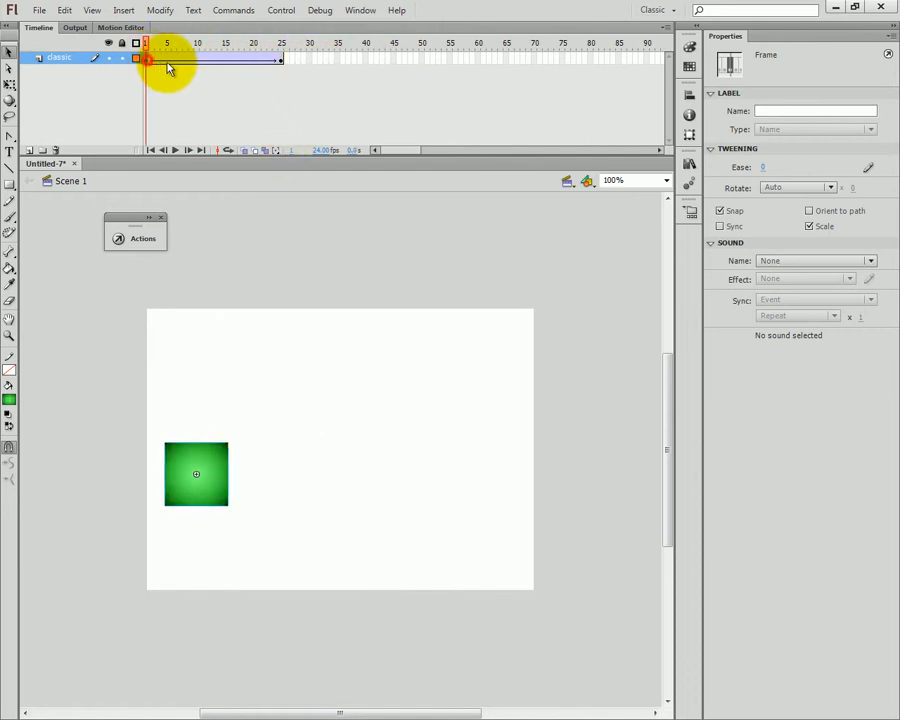
left_click(280, 62)
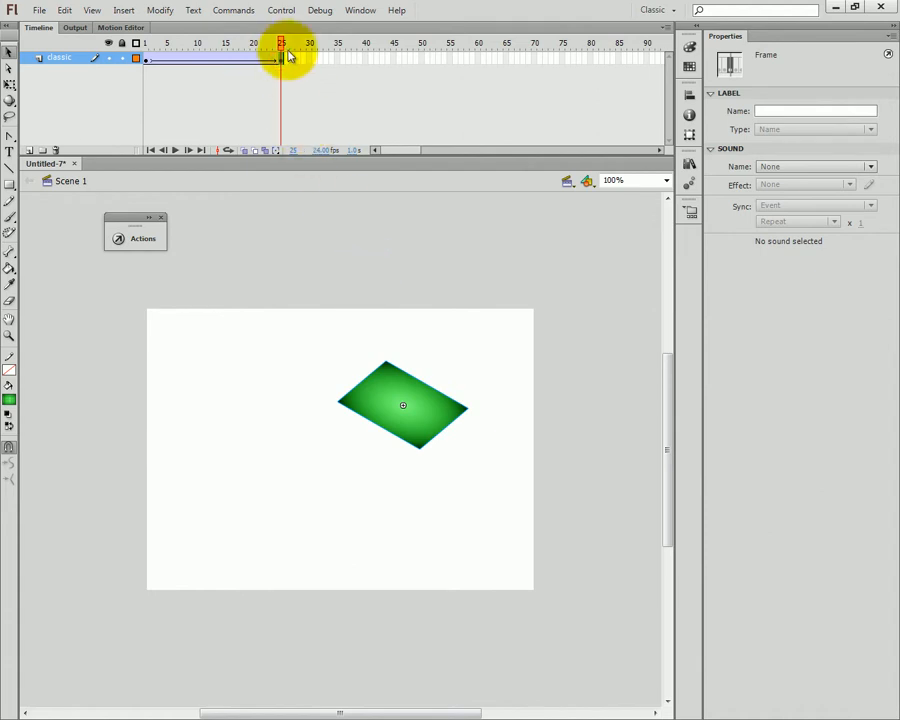
left_click_drag(288, 57, 179, 50)
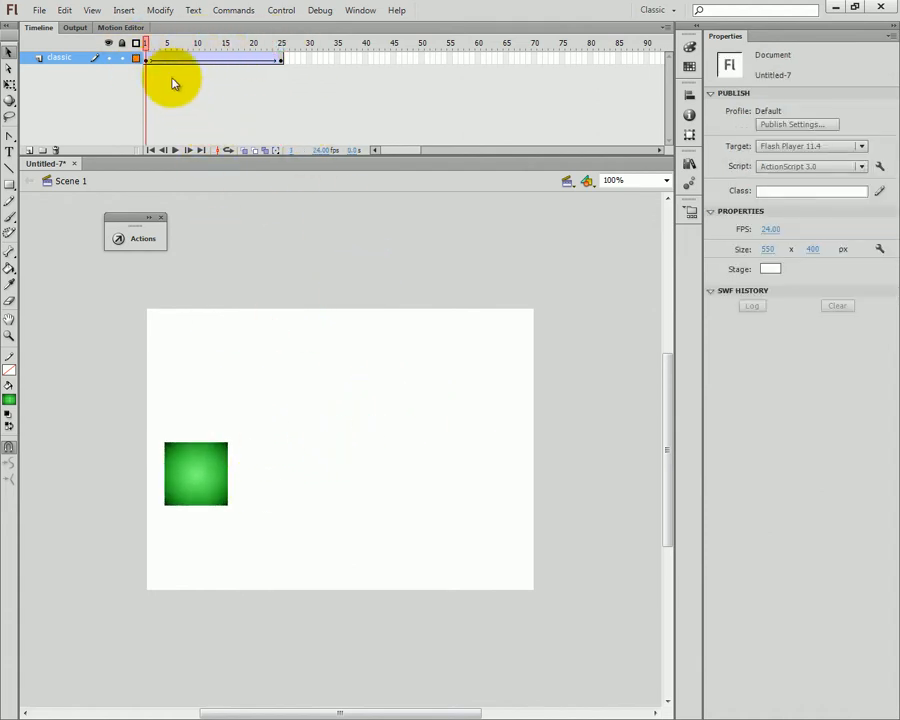
left_click_drag(150, 43, 190, 74)
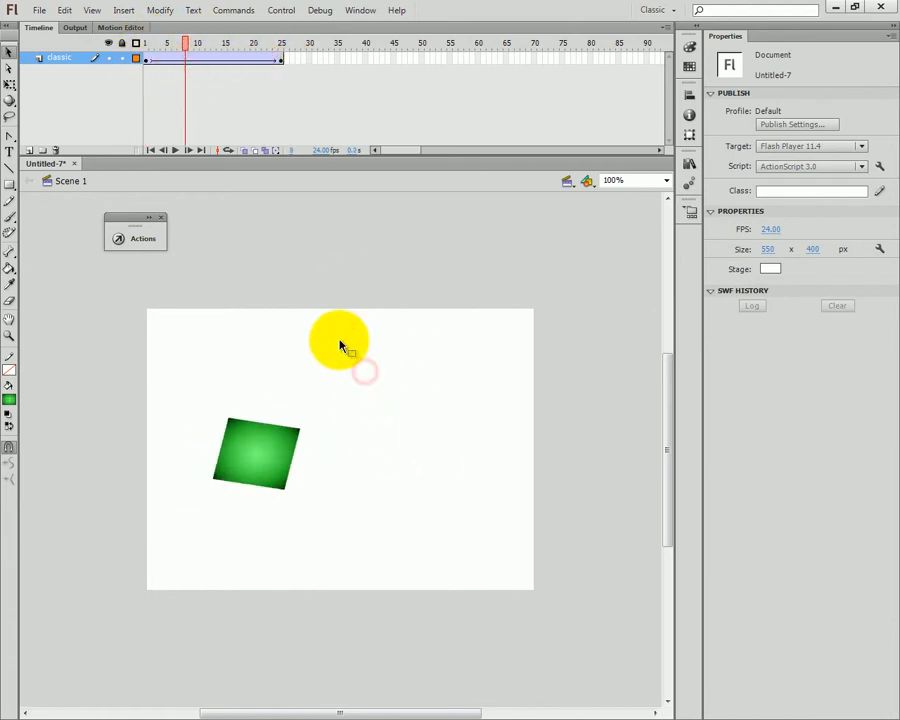
Set the classic tween's rotation to CW and preview the spinning square
mouse_move(187, 43)
left_mouse_down()
mouse_move(135, 44)
mouse_move(257, 44)
mouse_move(157, 60)
mouse_move(191, 64)
mouse_move(148, 56)
mouse_move(200, 58)
left_mouse_up()
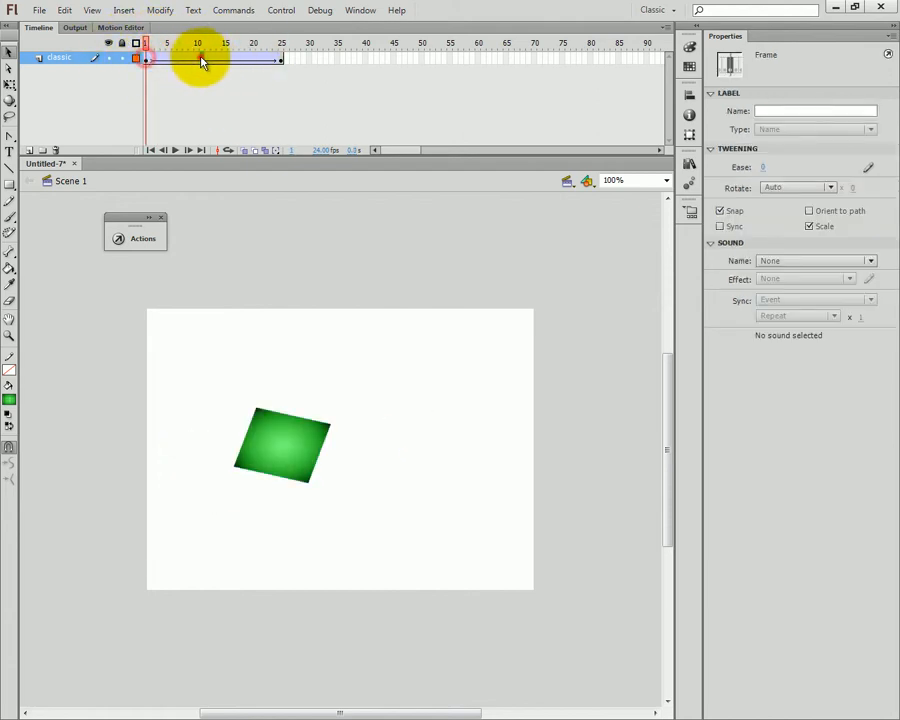
left_click(786, 190)
left_click(795, 232)
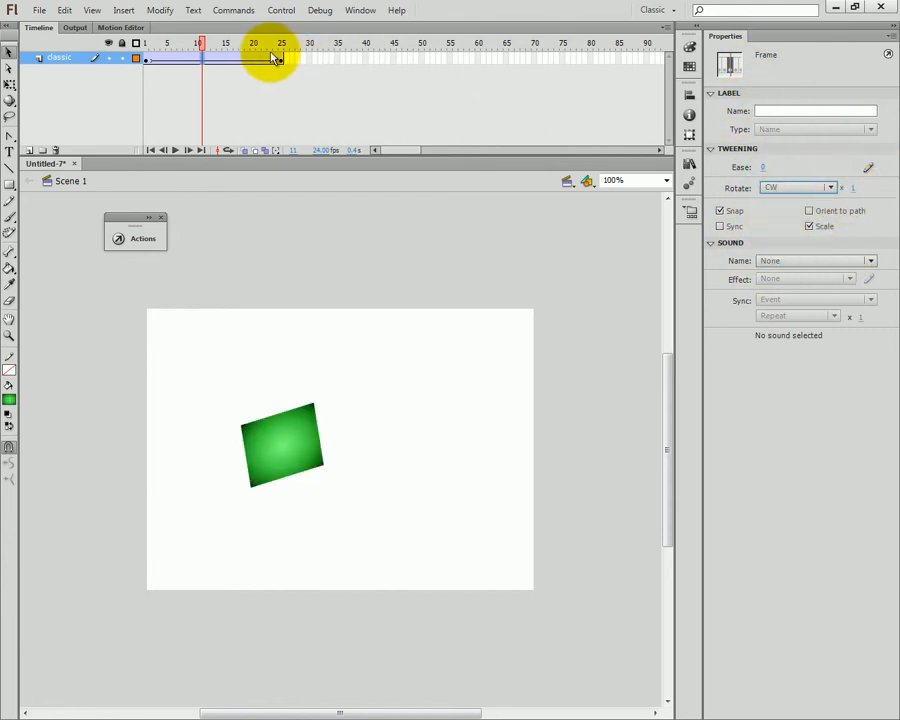
left_click_drag(193, 44, 147, 54)
left_click(403, 84)
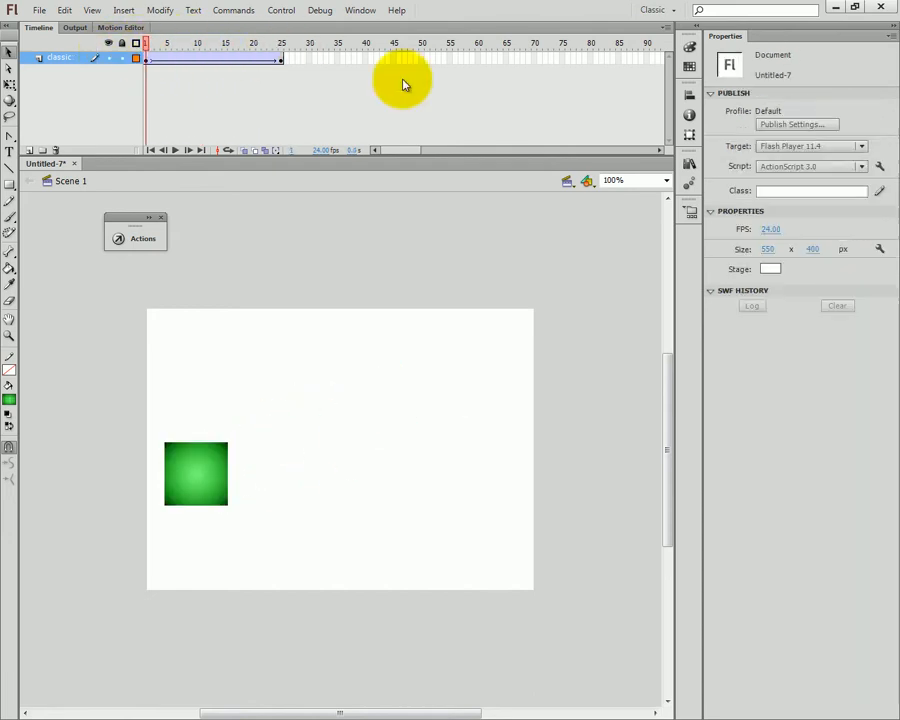
Set the tween's clockwise rotation count to 0 and try the Orient to path option on and off
left_click(213, 57)
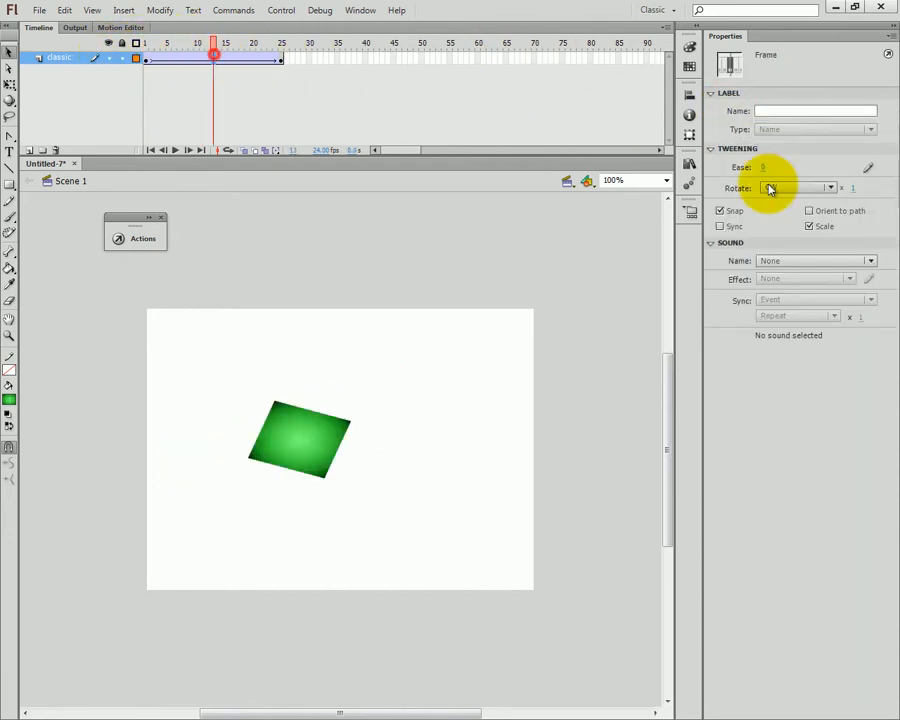
left_click(853, 188)
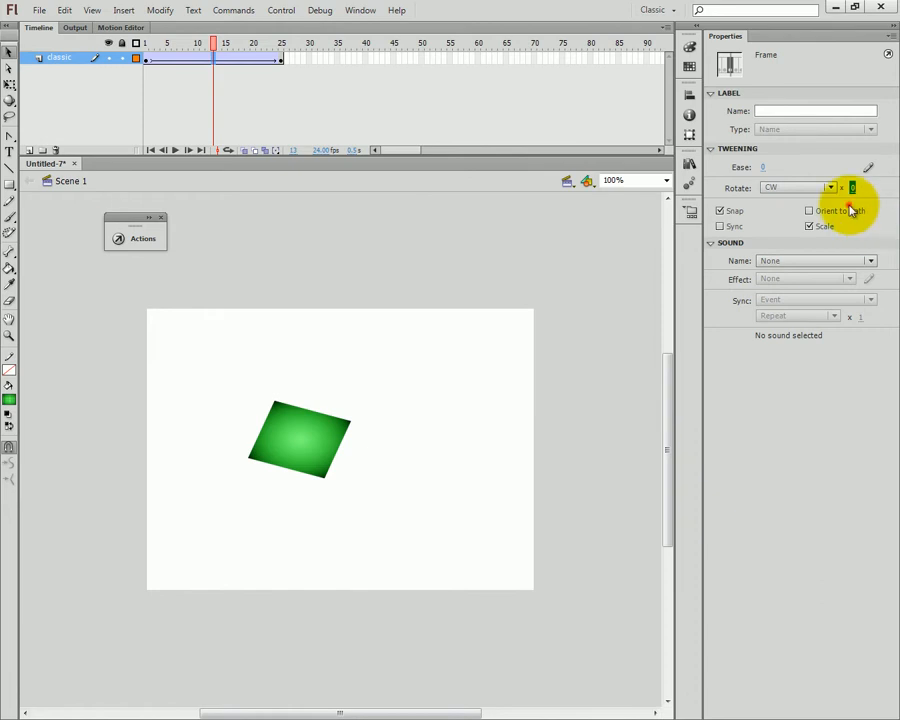
left_click(849, 209)
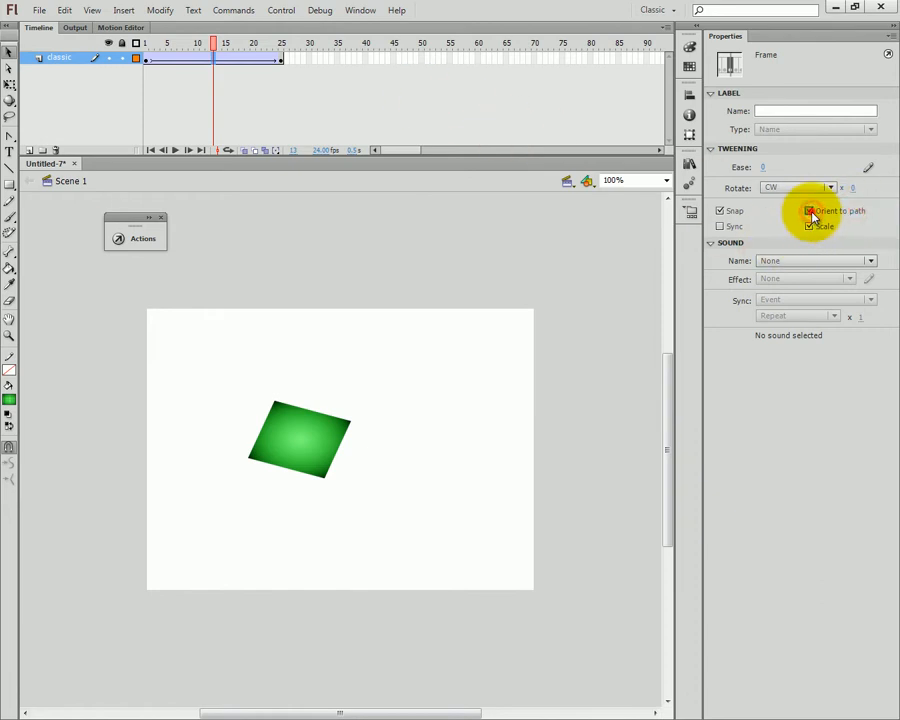
left_click(811, 214)
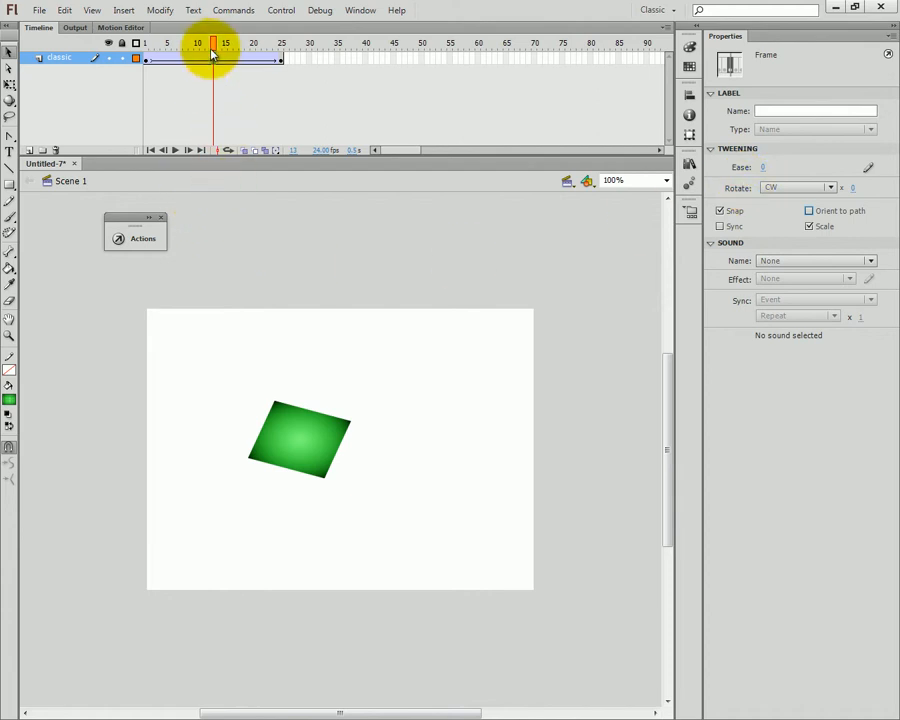
Return the playhead to frame 1 and check the square's instance properties there
left_click_drag(213, 44, 146, 44)
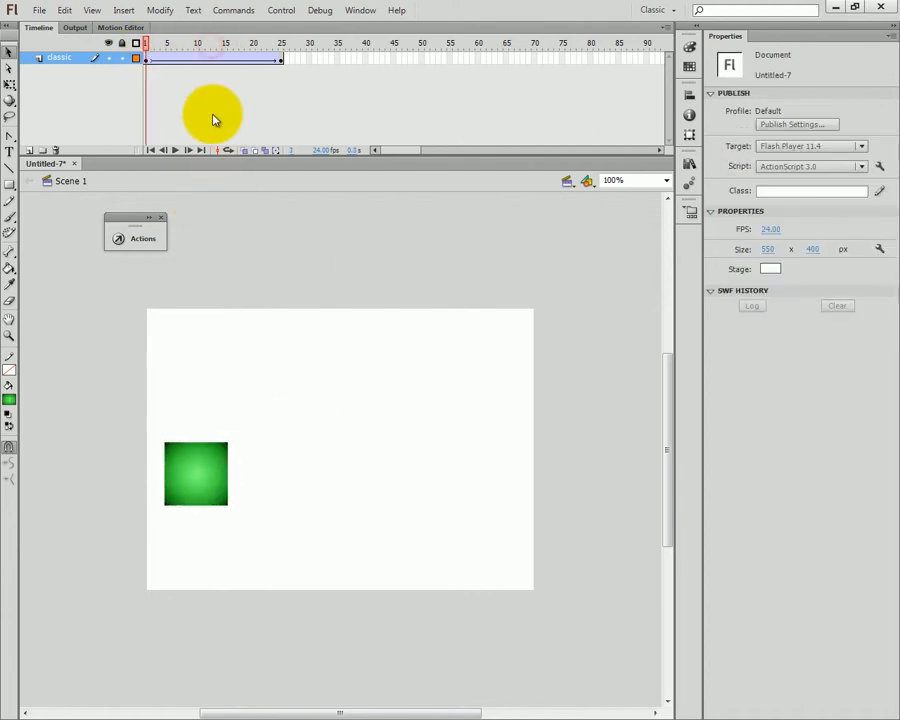
left_click(224, 466)
left_click(279, 420)
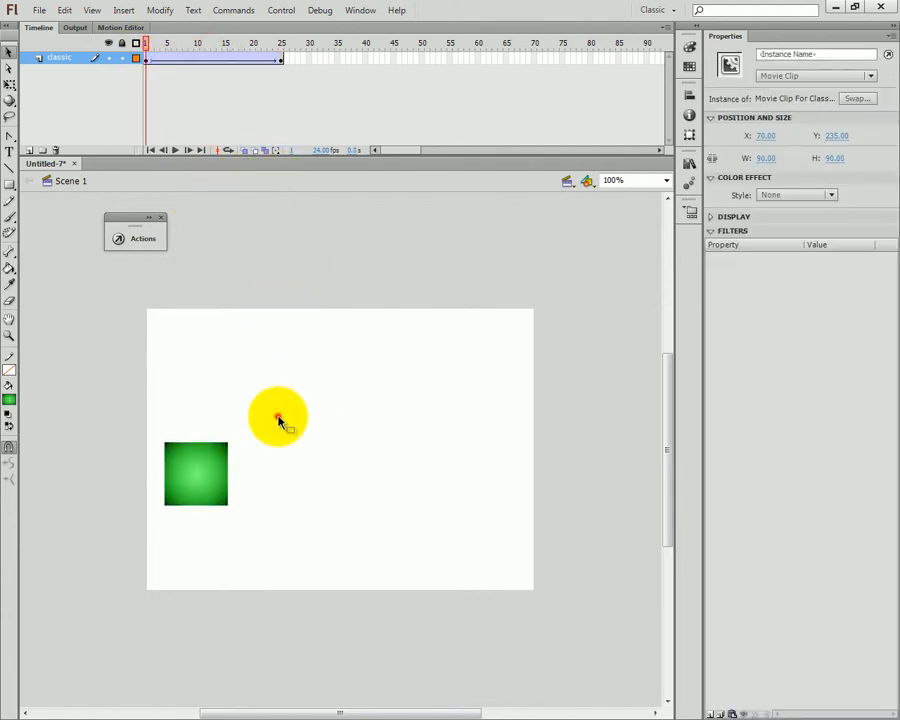
Select the square at frame 1 and review its instance properties and available Color Effect styles
left_click(212, 450)
mouse_move(146, 44)
left_mouse_down()
mouse_move(167, 48)
mouse_move(146, 44)
left_mouse_up()
left_click(191, 422)
left_click(196, 460)
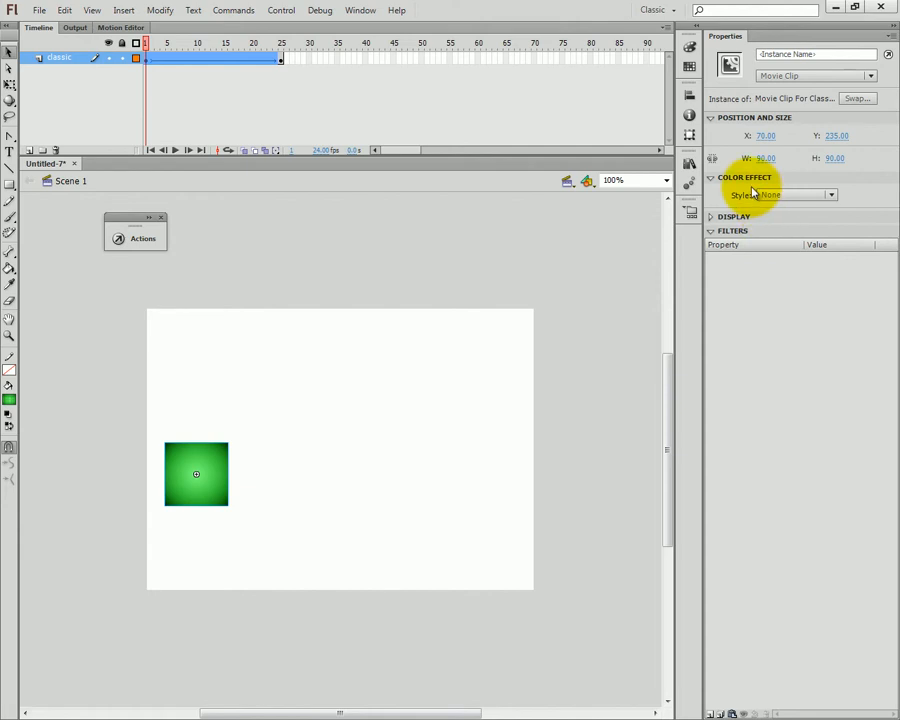
left_click(785, 196)
left_click(785, 196)
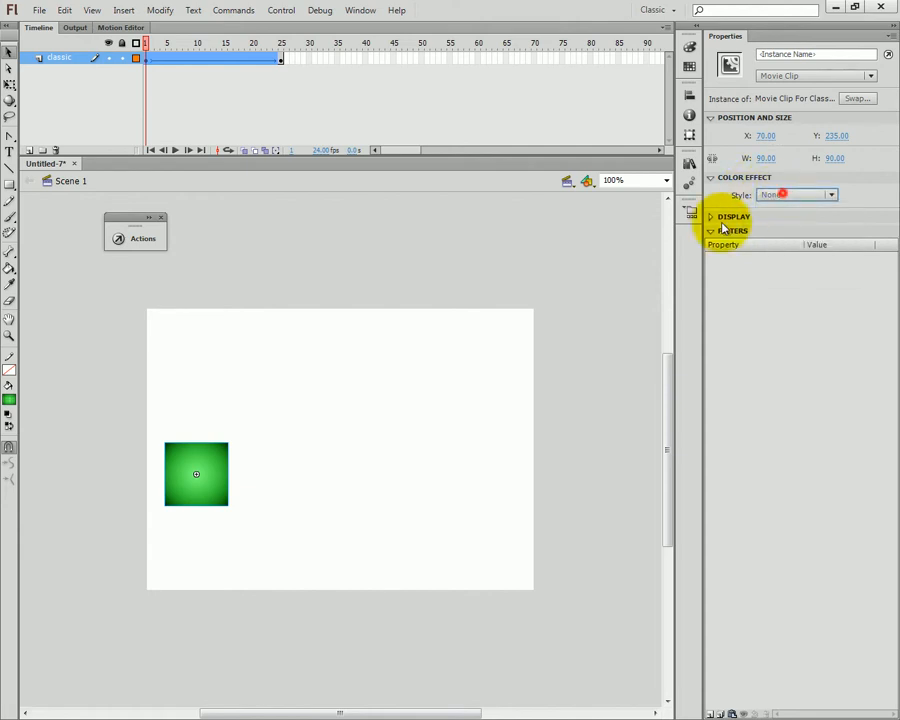
left_click(482, 335)
left_click(203, 452)
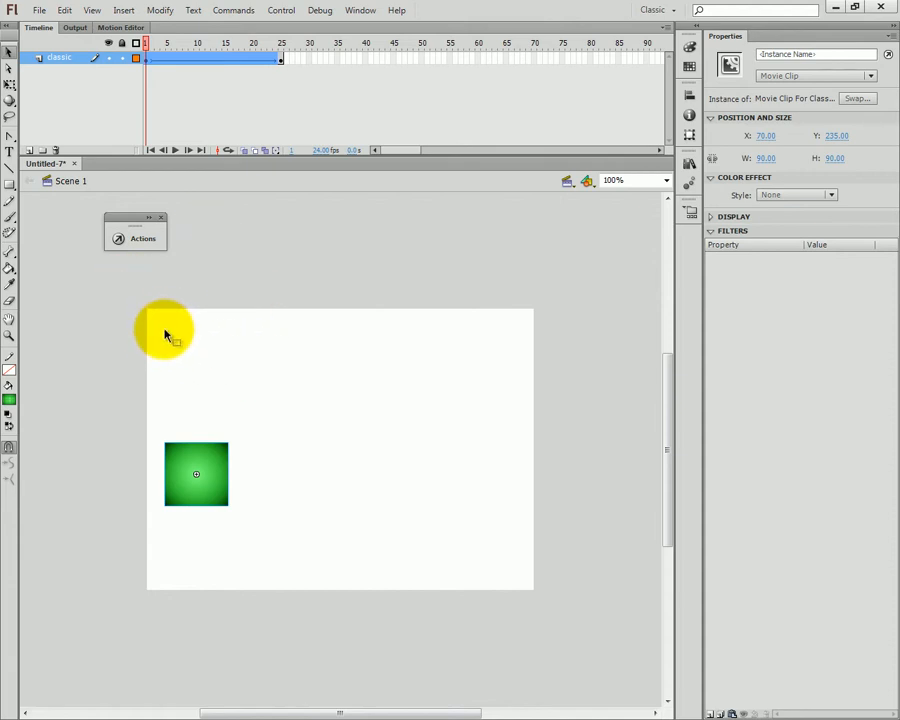
left_click(257, 456)
left_click(222, 474)
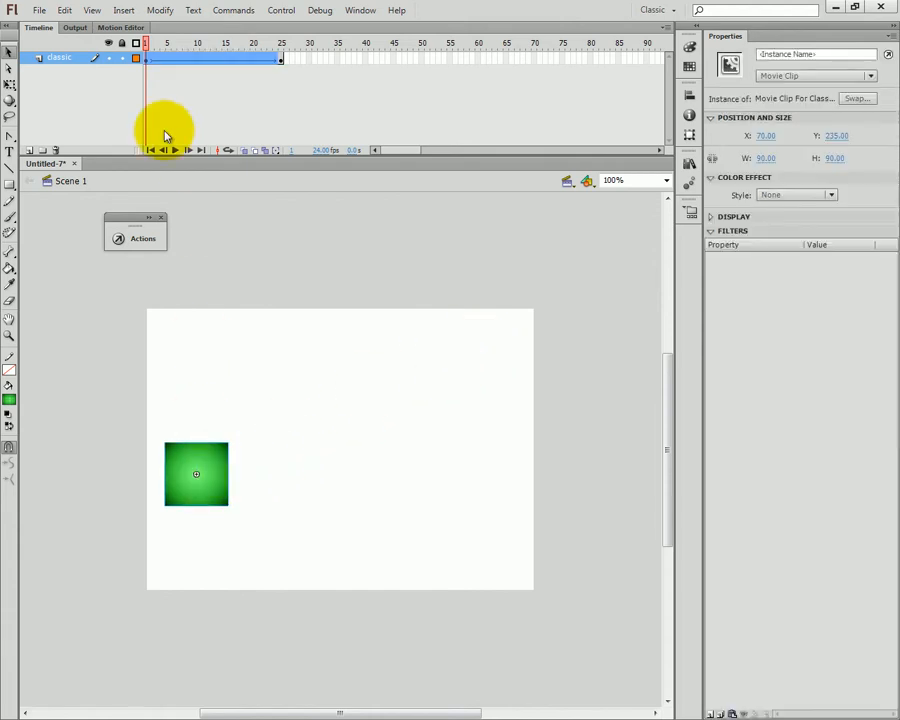
Try the Brightness, Tint and Advanced color effect styles on the square at frame 1
left_click(145, 56)
left_click(181, 426)
left_click(203, 470)
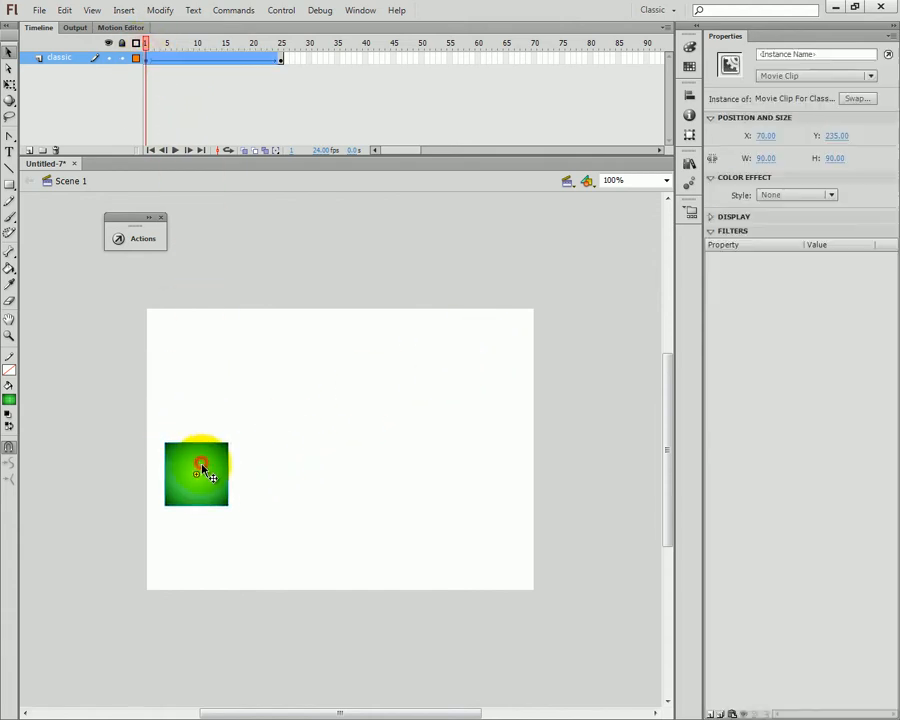
left_click(775, 195)
left_click(812, 229)
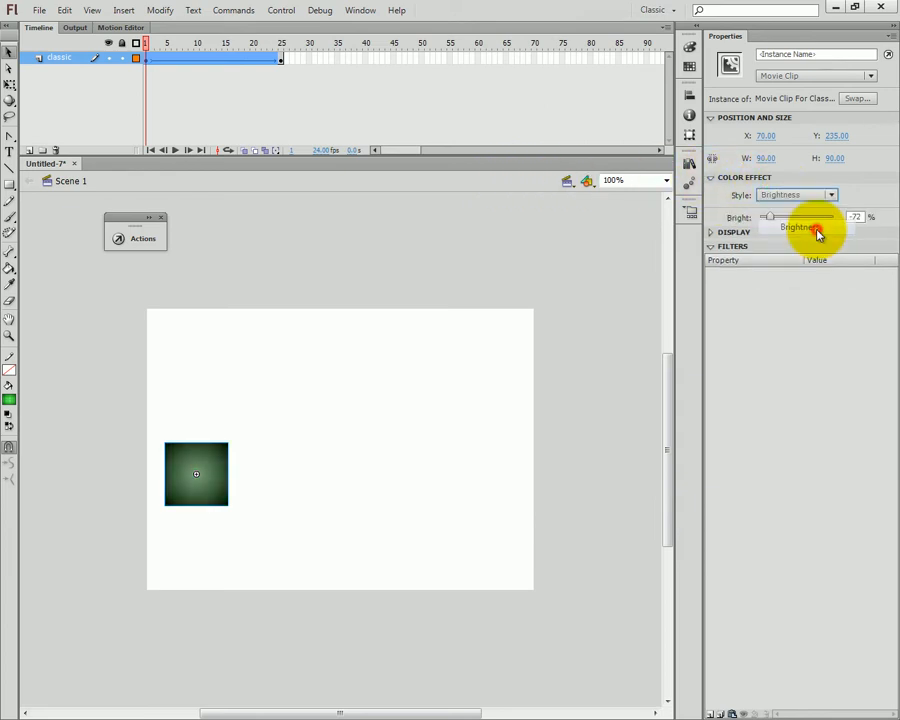
left_click(795, 197)
left_click(795, 243)
left_click(790, 195)
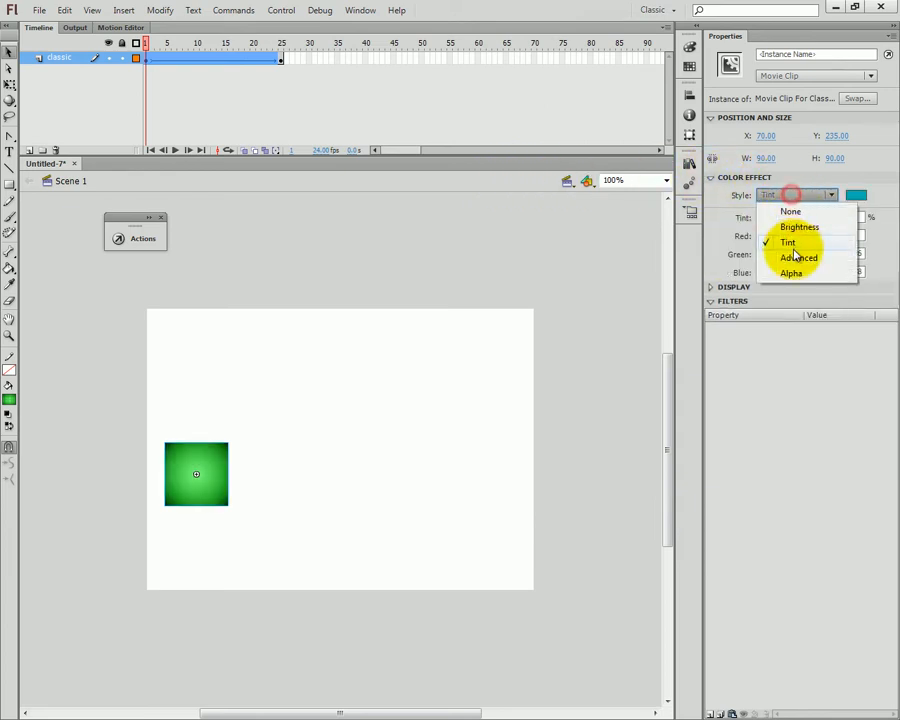
left_click(796, 258)
Apply the Alpha color effect to the square at frame 1 and set it to 100%
left_click(795, 197)
left_click(796, 273)
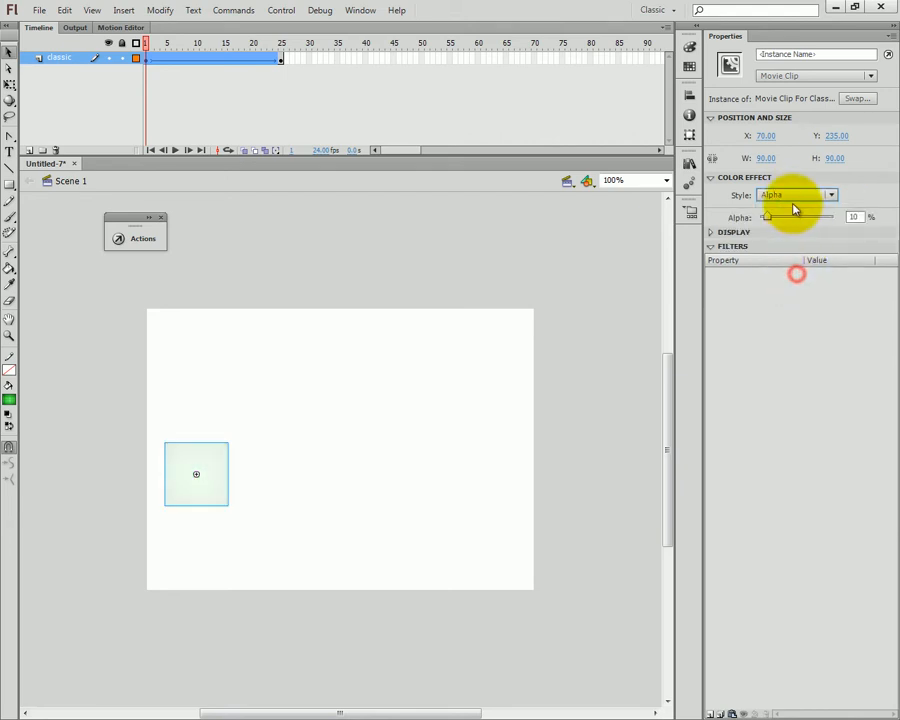
left_click(792, 195)
left_click(790, 276)
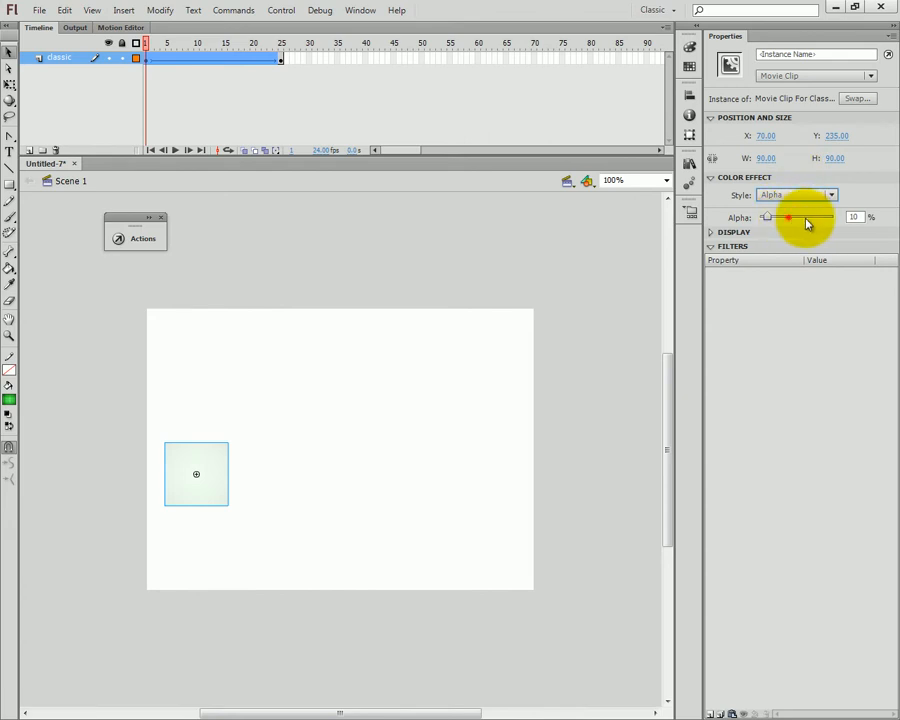
left_click_drag(804, 219, 833, 217)
Apply the Alpha color effect to the skewed shape at frame 25 and set it to 0%
left_click_drag(153, 43, 281, 43)
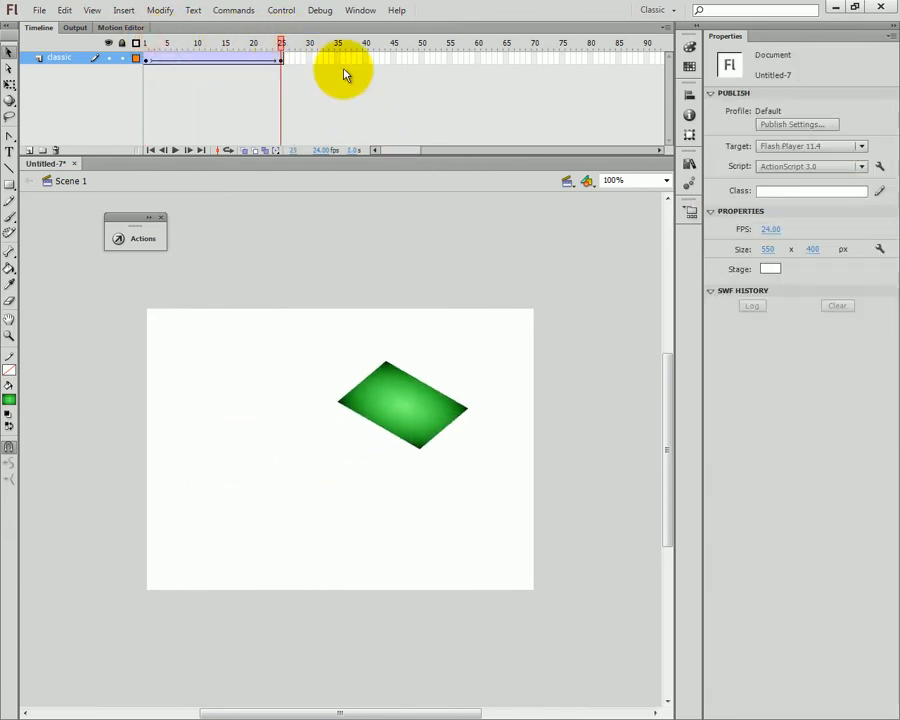
left_click(283, 59)
left_click(428, 412)
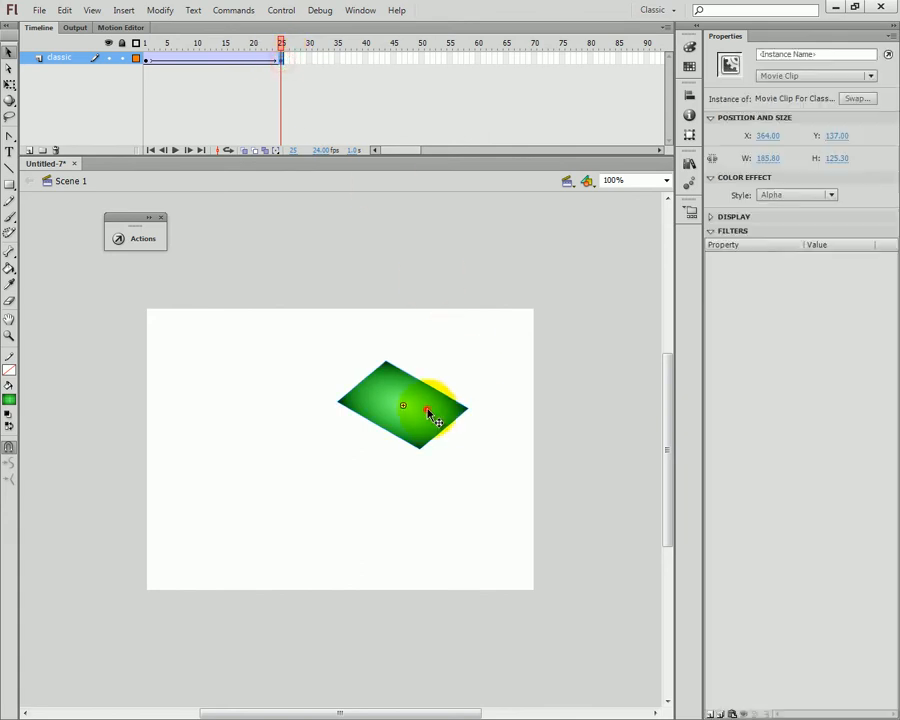
left_click(527, 412)
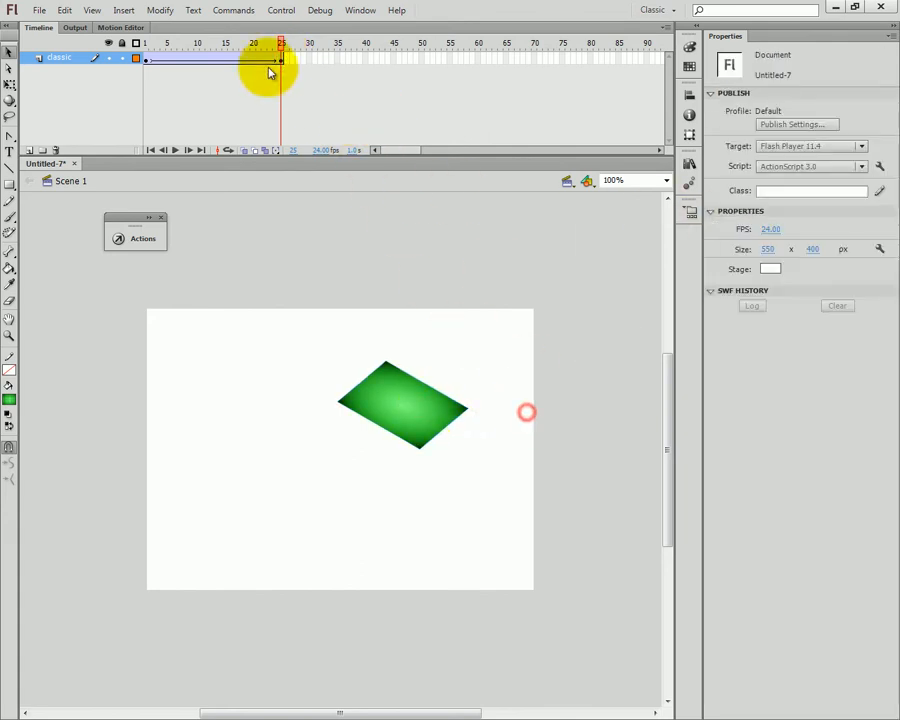
left_click(438, 395)
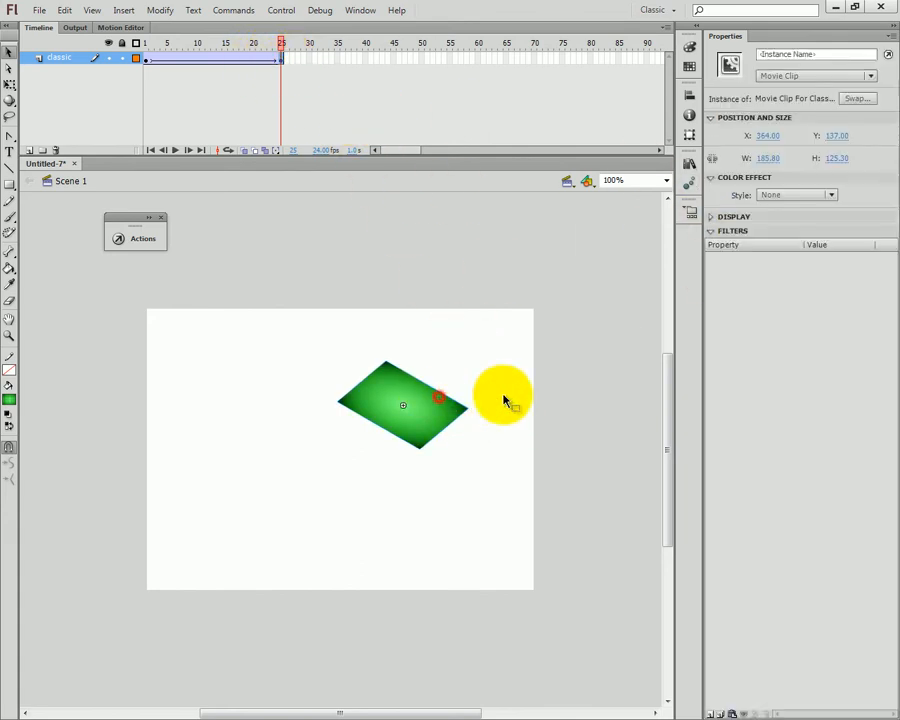
left_click(800, 196)
left_click(791, 273)
left_click_drag(831, 217, 689, 217)
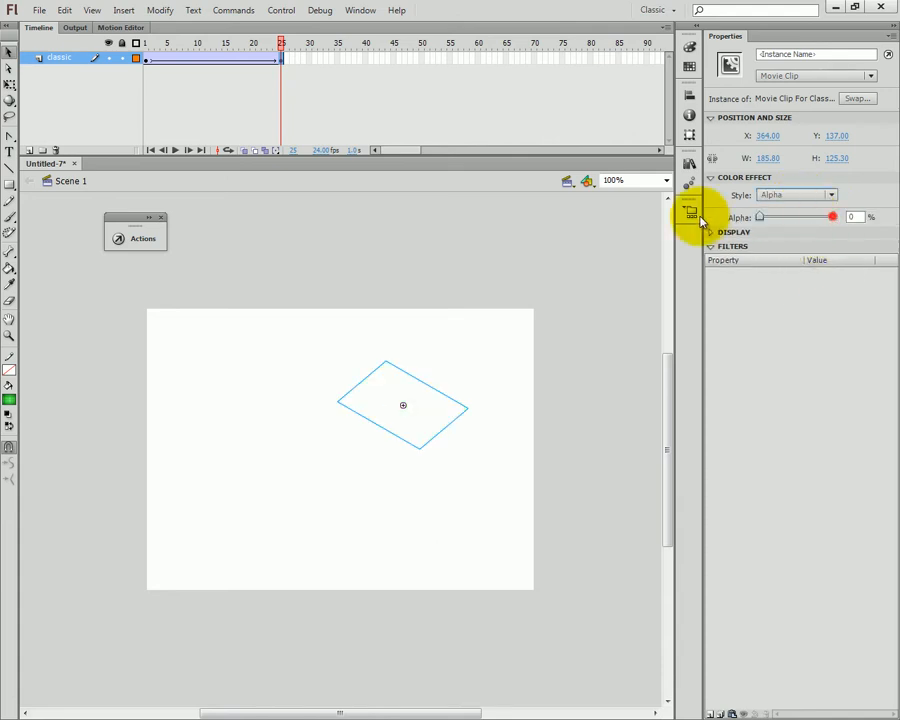
Preview the fade by scrubbing between frames 1 and 25, and check the square's alpha at frame 1
left_click(582, 360)
mouse_move(280, 44)
left_mouse_down()
mouse_move(170, 44)
mouse_move(283, 60)
mouse_move(134, 62)
mouse_move(295, 73)
mouse_move(157, 74)
mouse_move(145, 62)
mouse_move(285, 52)
left_mouse_up()
left_click(218, 450)
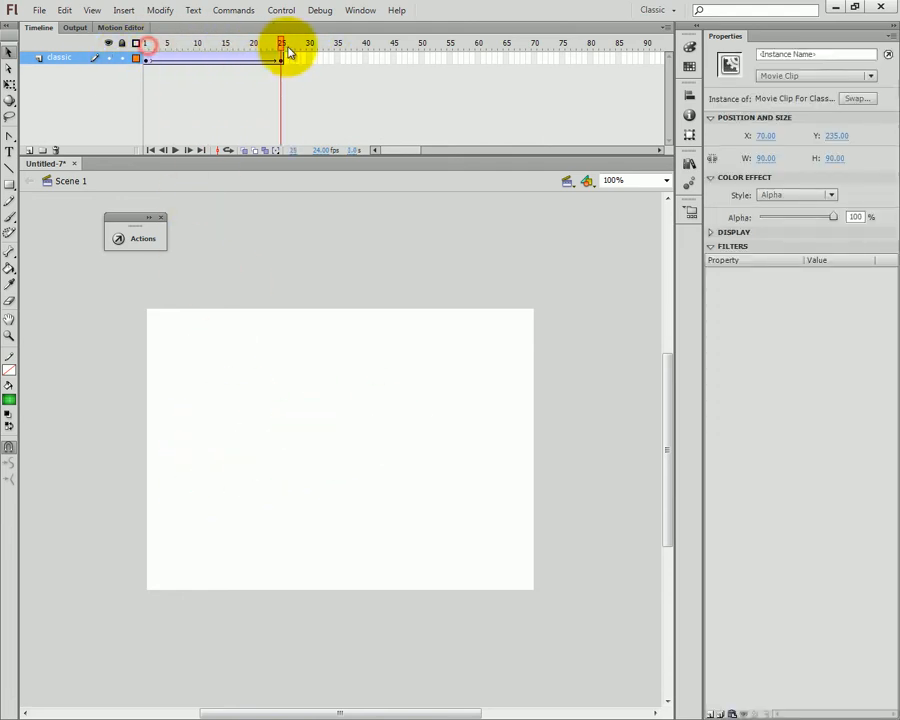
Change the color effect of the shape at frame 25 to Brightness at -100%
left_click_drag(500, 287, 340, 517)
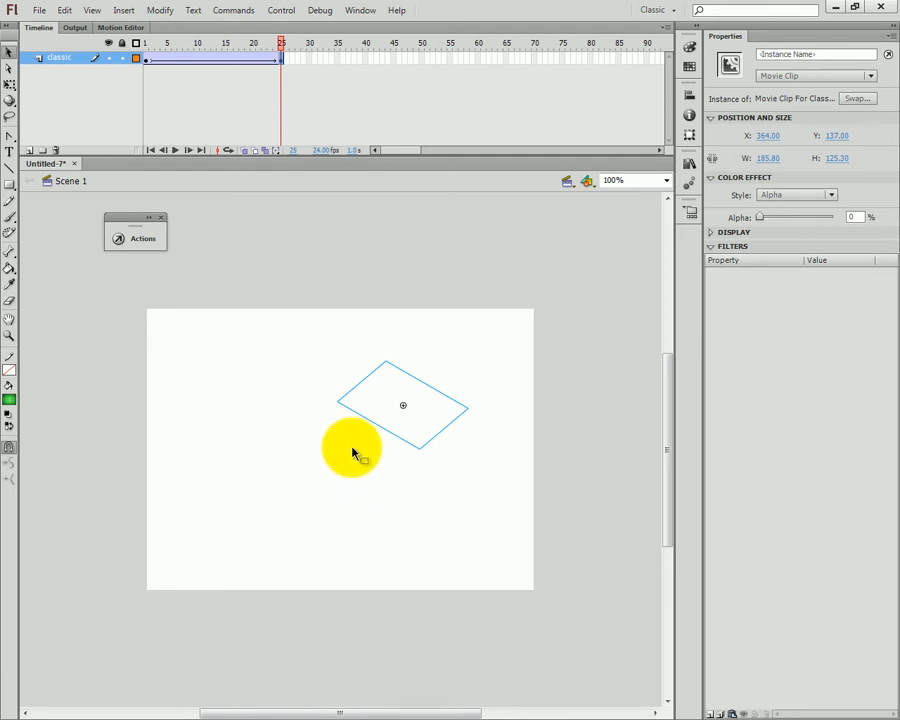
left_click(829, 195)
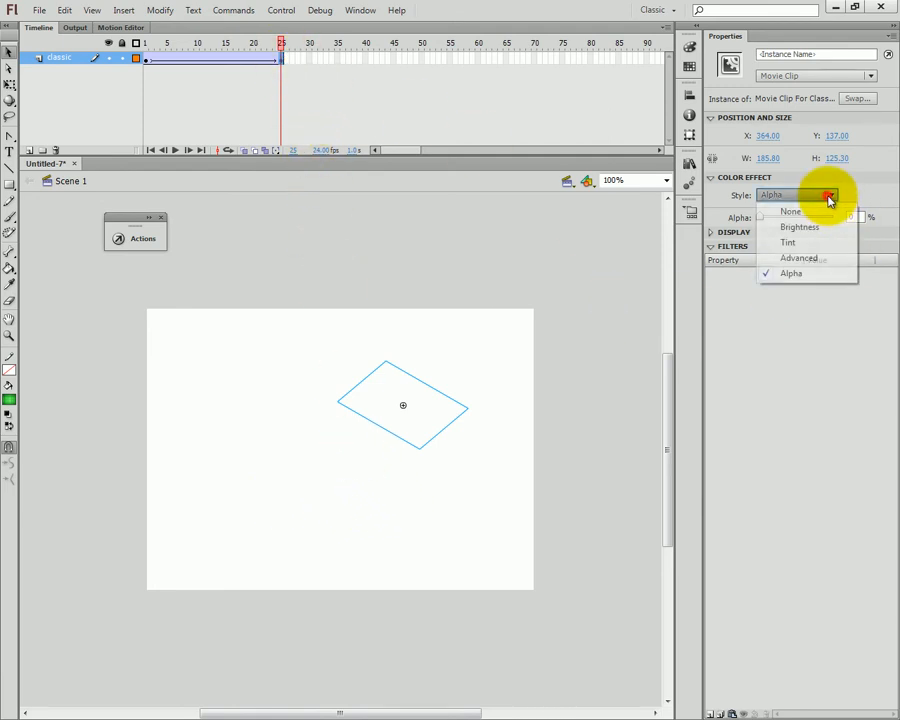
left_click(840, 226)
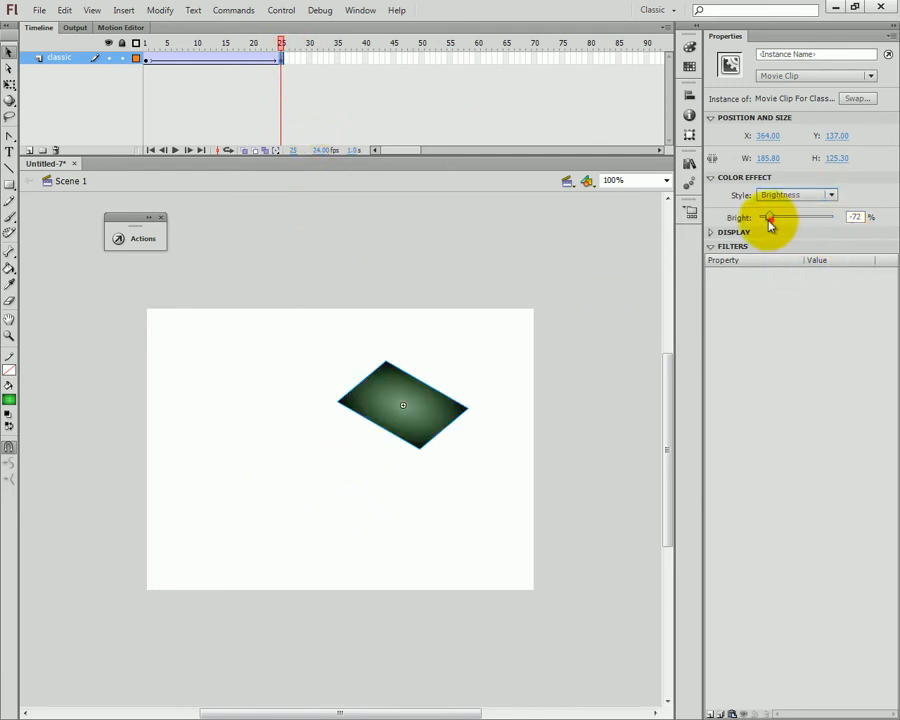
left_click_drag(769, 218, 762, 217)
Return to frame 1 and change the square's color effect to Brightness at 35%
left_click(258, 43)
left_click_drag(236, 47, 146, 45)
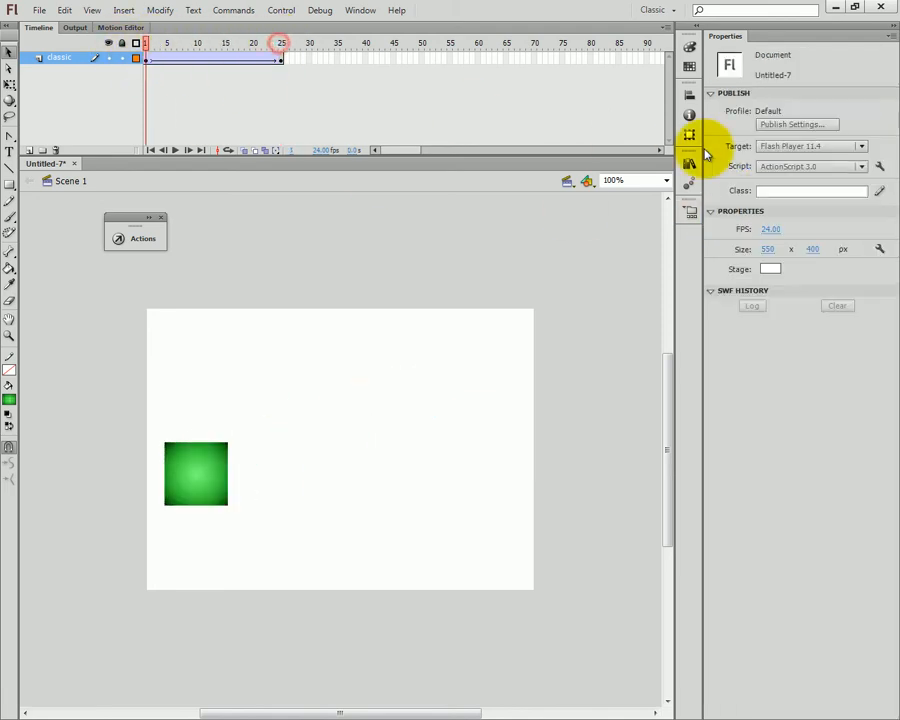
left_click(206, 464)
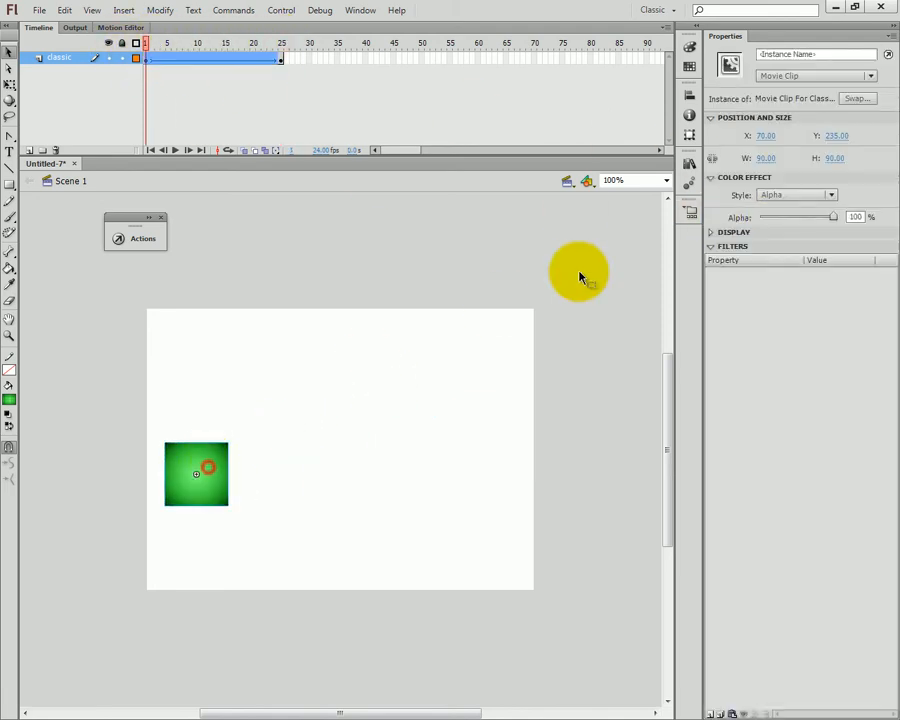
left_click(803, 197)
left_click(806, 228)
left_click_drag(760, 216, 809, 221)
Preview the brightness tween up to frame 25 and give the shape there a 76% Tint with red 93, green 193 and blue 0
left_click_drag(148, 43, 282, 44)
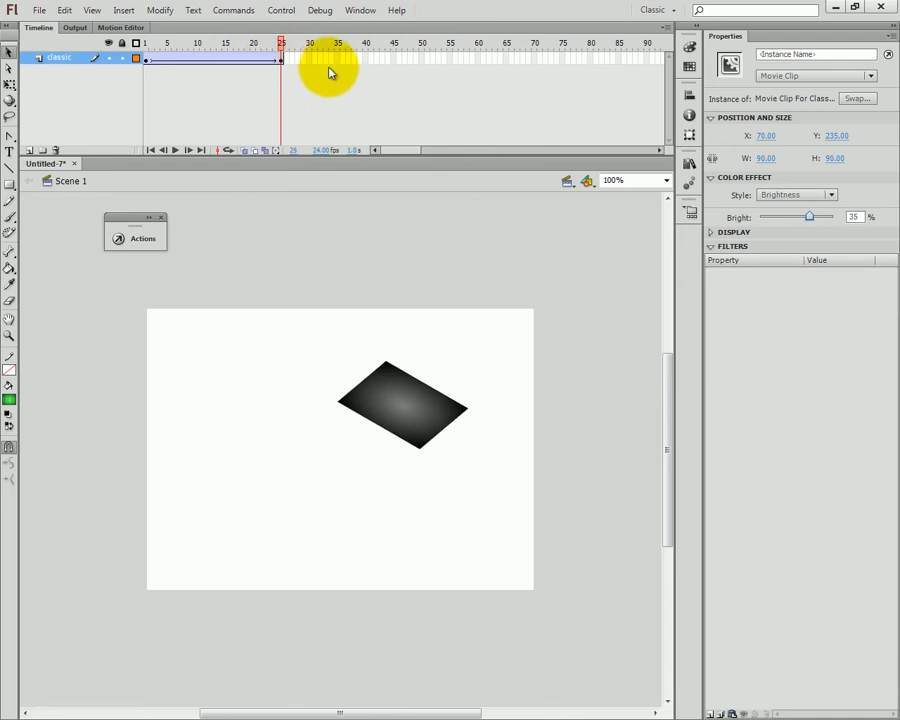
left_click(283, 58)
left_click(450, 418)
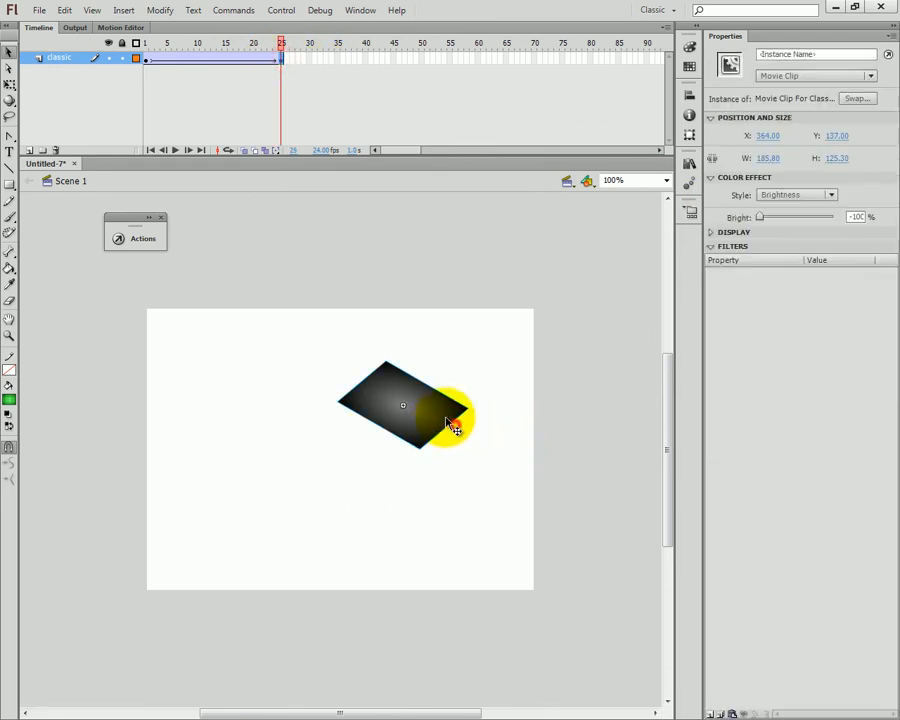
left_click(797, 196)
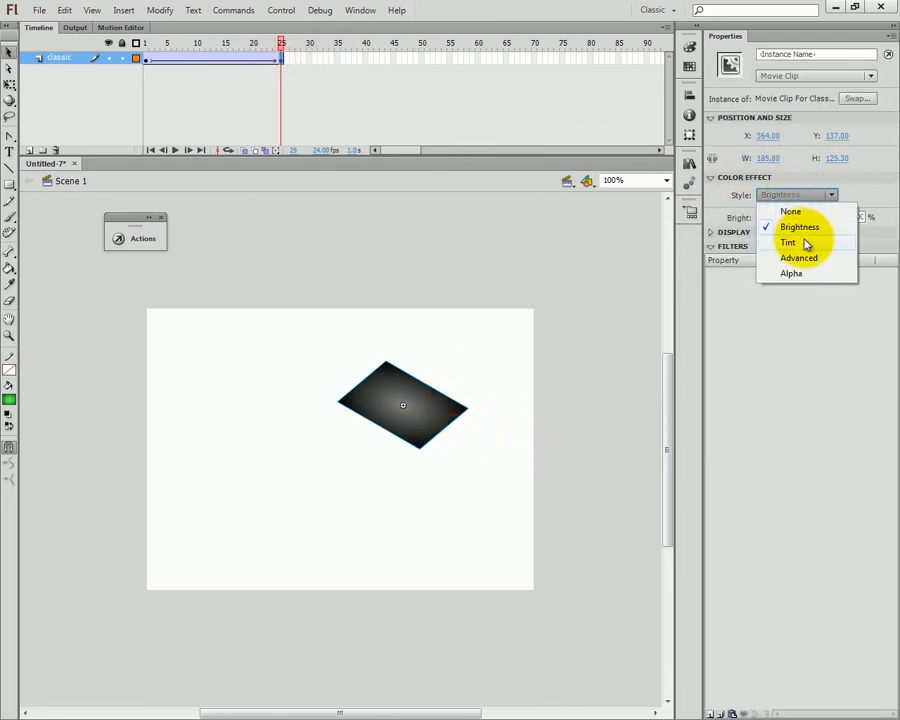
left_click(805, 241)
left_click_drag(764, 216, 765, 273)
left_click(805, 234)
left_click(789, 236)
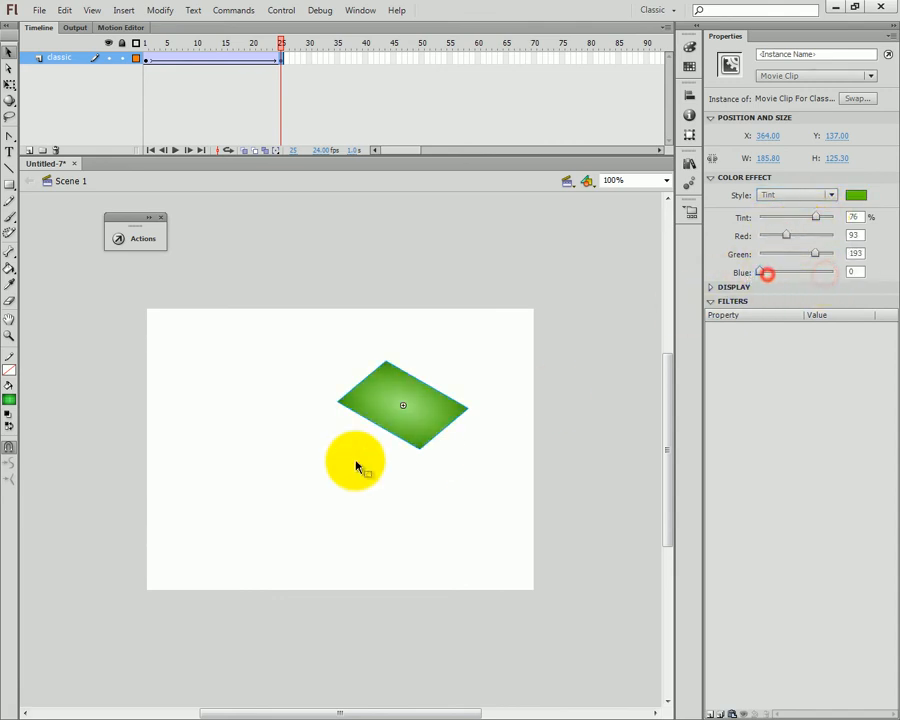
Try the Advanced, Brightness and Tint styles on the frame 25 shape, settle on Alpha at 100%, and scrub back to preview the tween
left_click(832, 195)
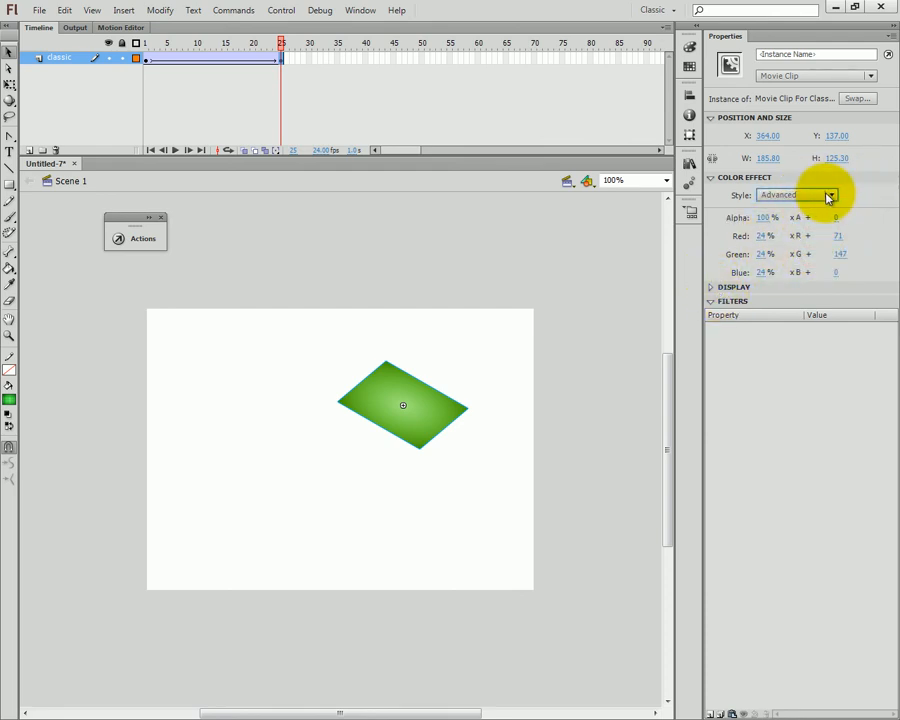
left_click(809, 229)
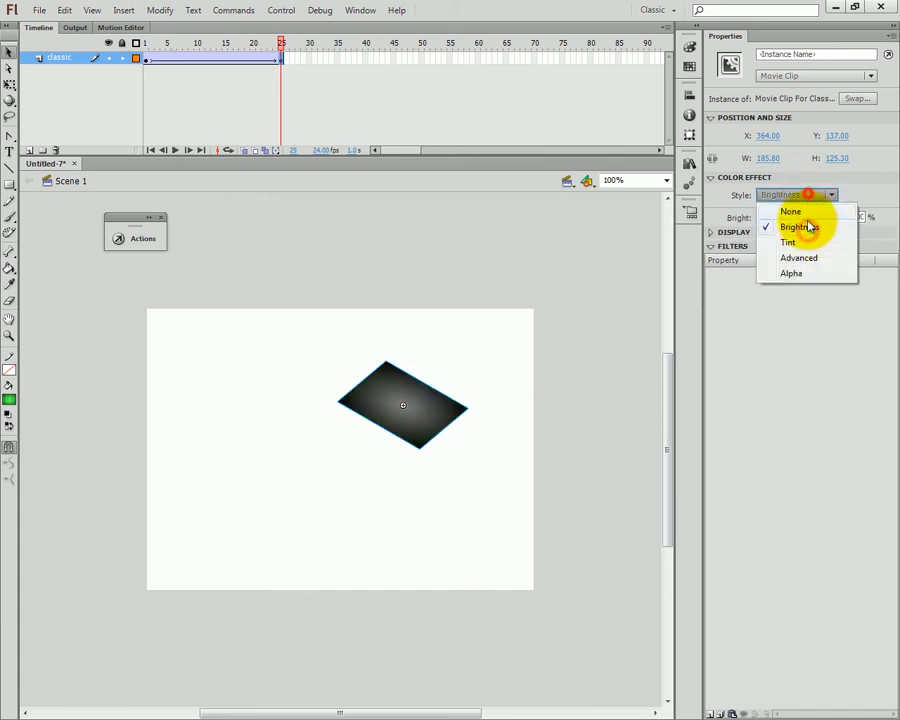
left_click(808, 243)
left_click(800, 195)
left_click(808, 274)
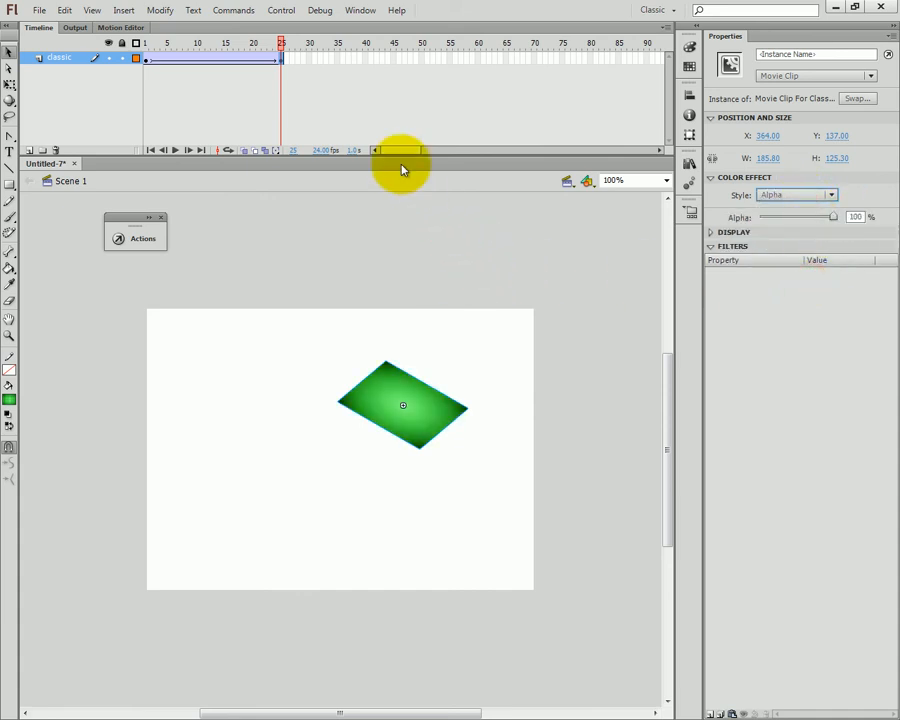
left_click_drag(281, 47, 152, 43)
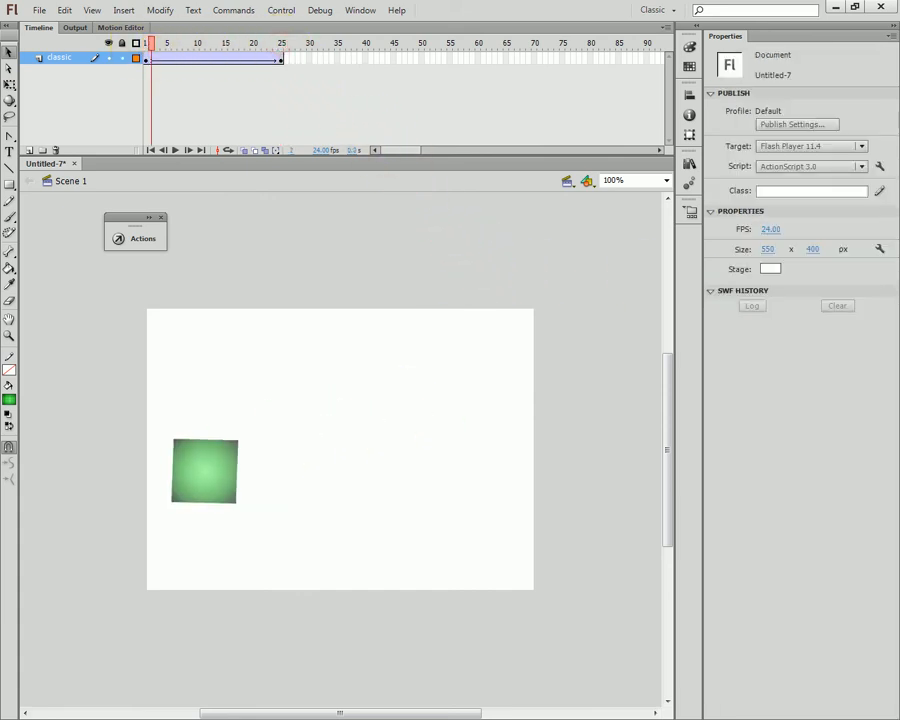